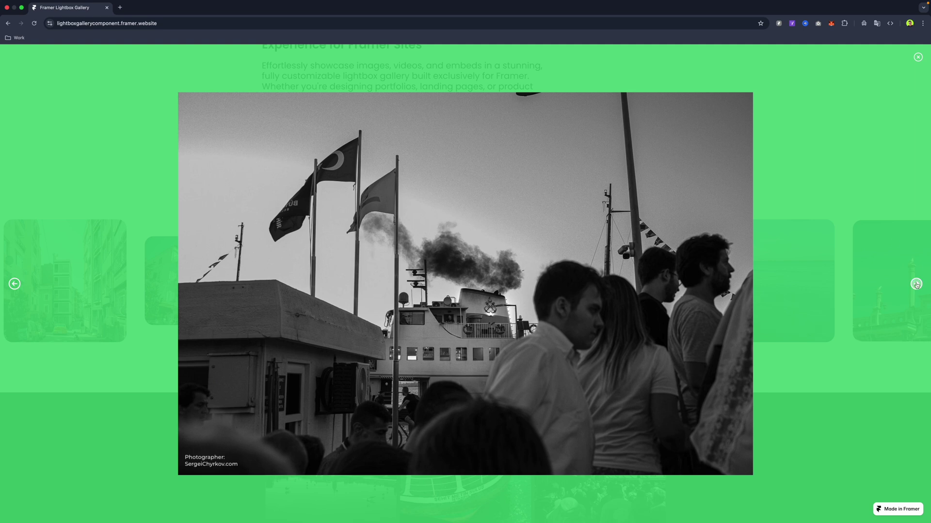
- Cycle the carousel lightbox through its photos, past the seagull back to the ship, then close it
left_click(916, 284)
left_click(916, 284)
left_click(916, 285)
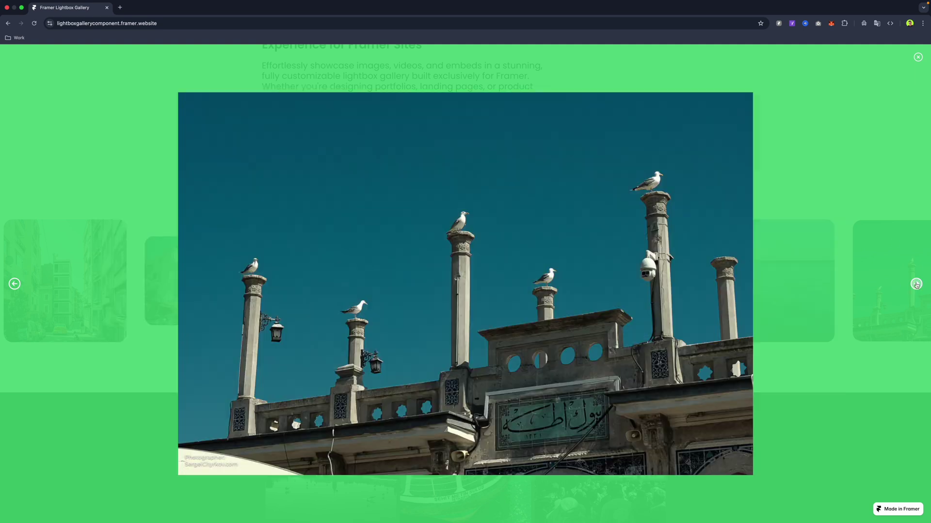
left_click(916, 285)
left_click(916, 58)
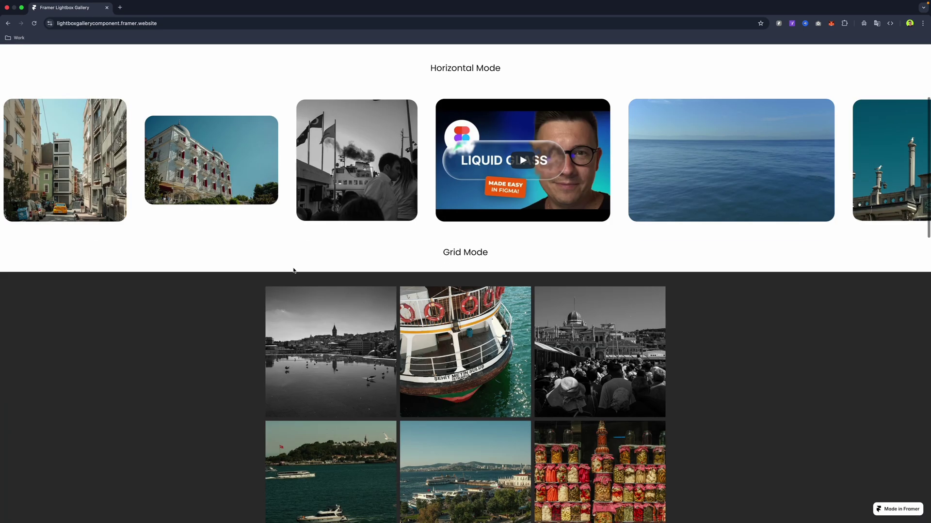
- In Grid Mode, open the harbour photo, advance to the pickle-jar photo and close the lightbox
scroll(293, 194, "right", 3)
scroll(292, 194, "left", 3)
scroll(482, 291, "down", 5)
left_click(482, 291)
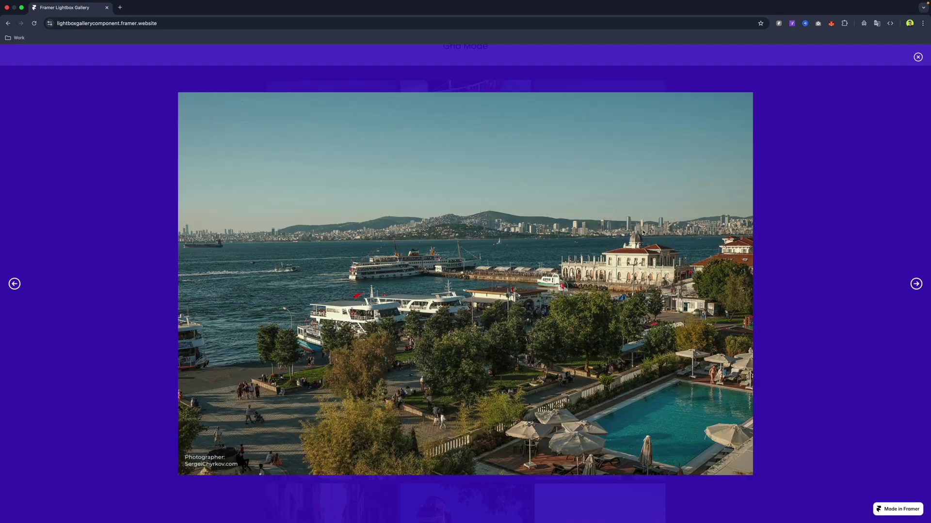
left_click(916, 284)
left_click(918, 57)
scroll(243, 222, "up", 10)
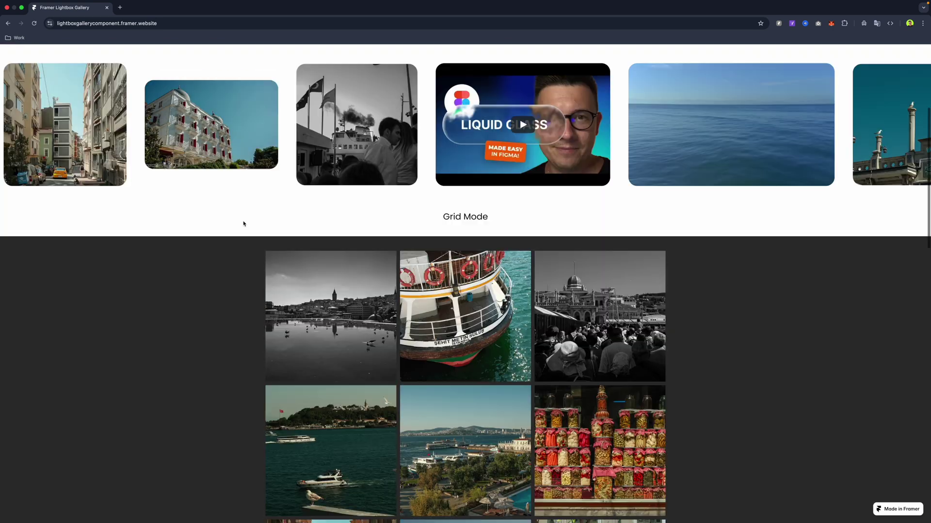
scroll(443, 241, "down", 1)
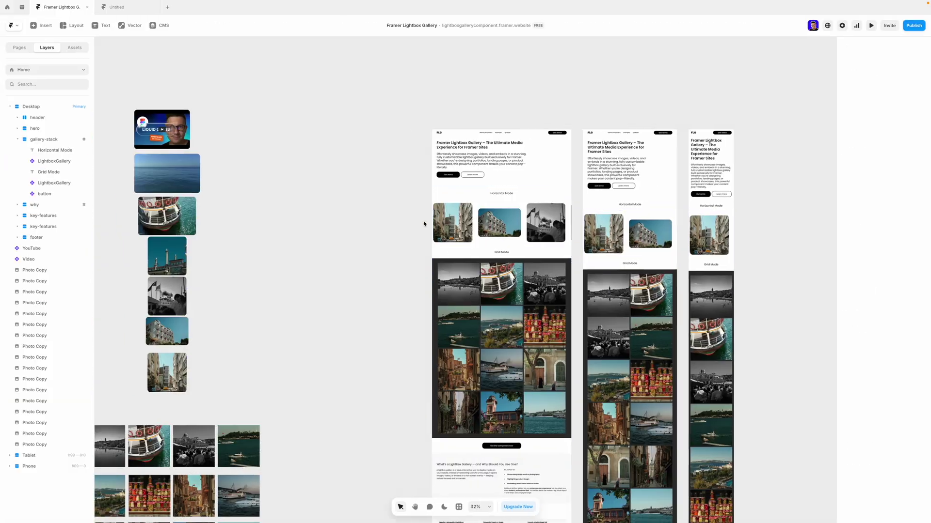
- Switch the Horizontal Mode LightboxGallery's Layout to Grid from its Images properties
scroll(610, 223, "up", 5)
left_click(610, 223)
scroll(610, 223, "up", 5)
left_click(895, 279)
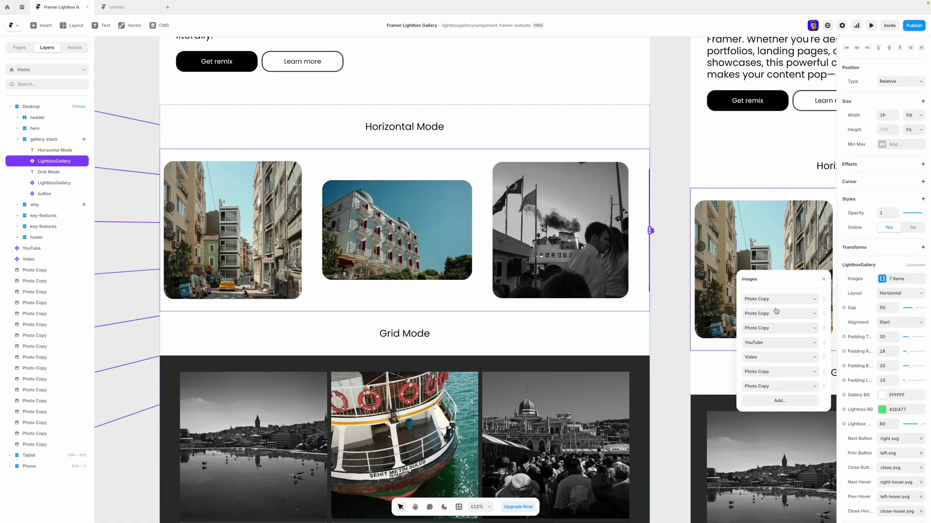
left_click(886, 293)
left_click(886, 303)
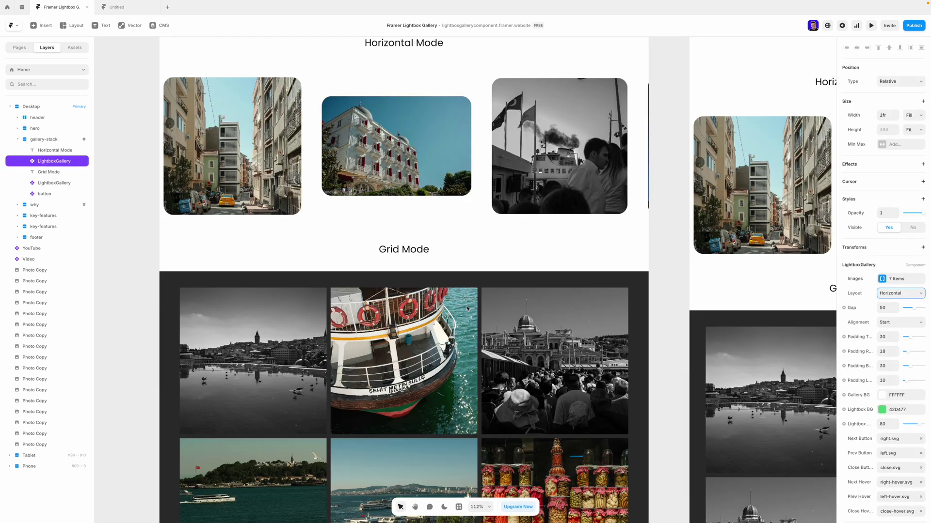
scroll(404, 291, "down", 5)
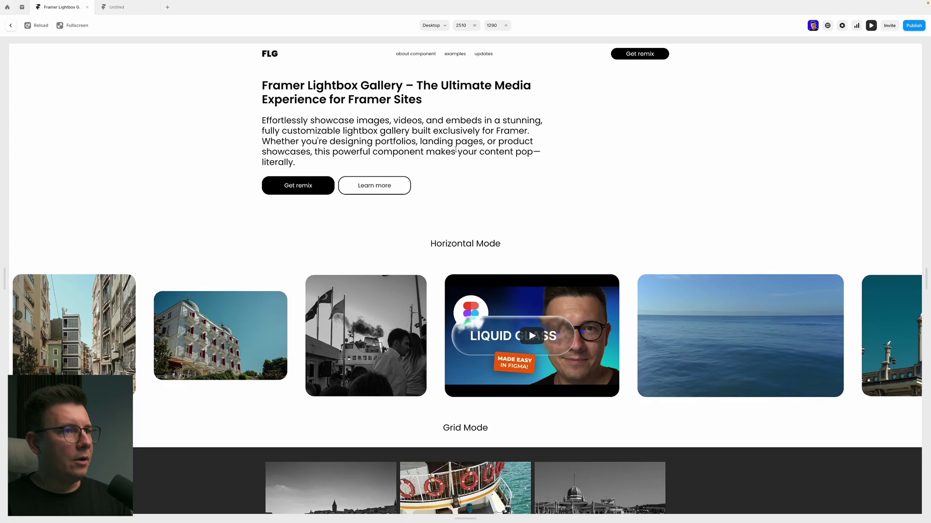
scroll(601, 172, "down", 4)
scroll(592, 179, "down", 5)
scroll(405, 289, "up", 5)
scroll(405, 288, "up", 2)
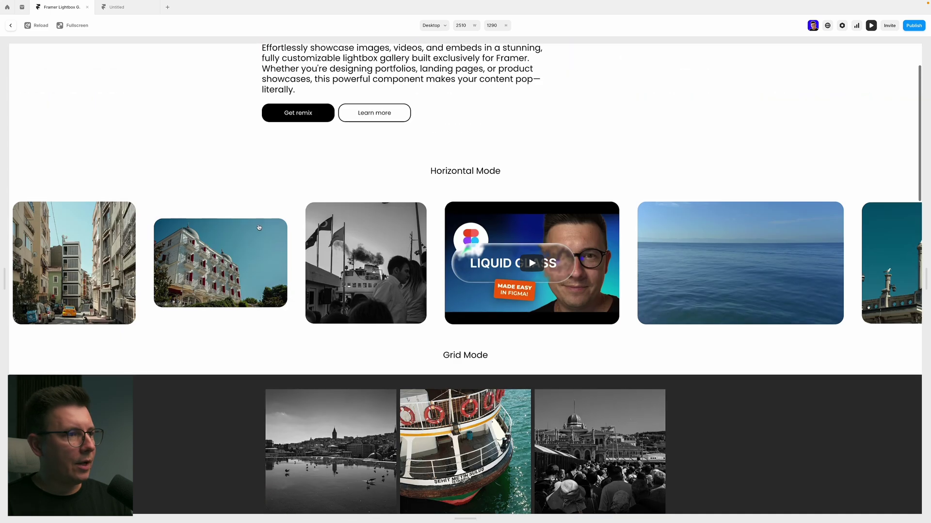
left_click(355, 260)
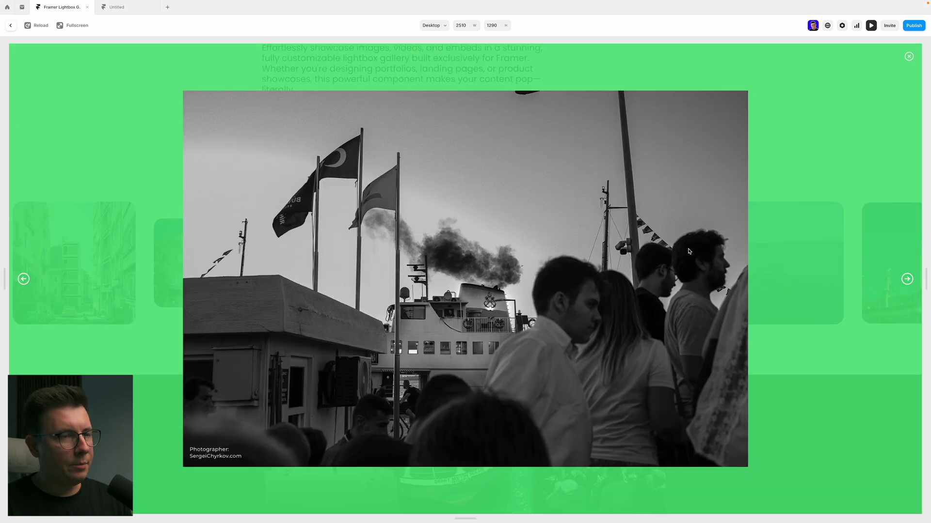
left_click(547, 286)
left_click(547, 287)
left_click(548, 287)
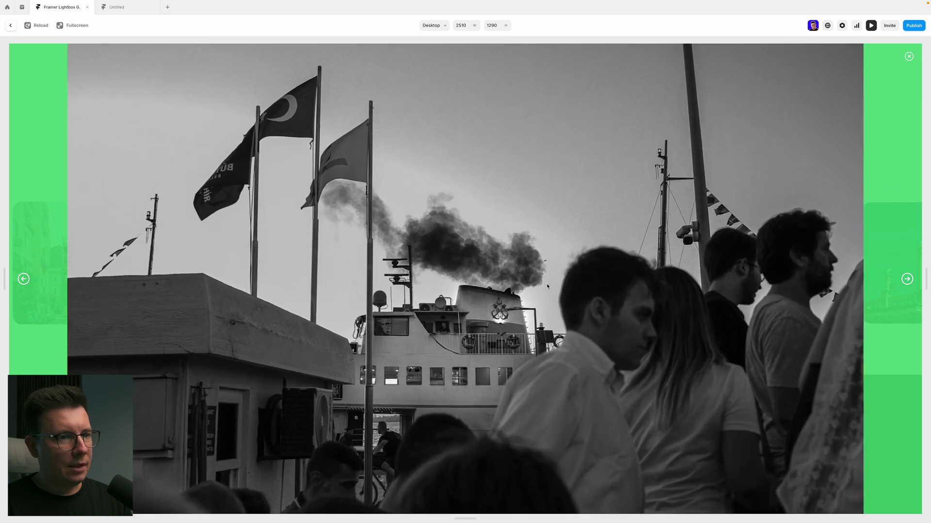
left_click(547, 287)
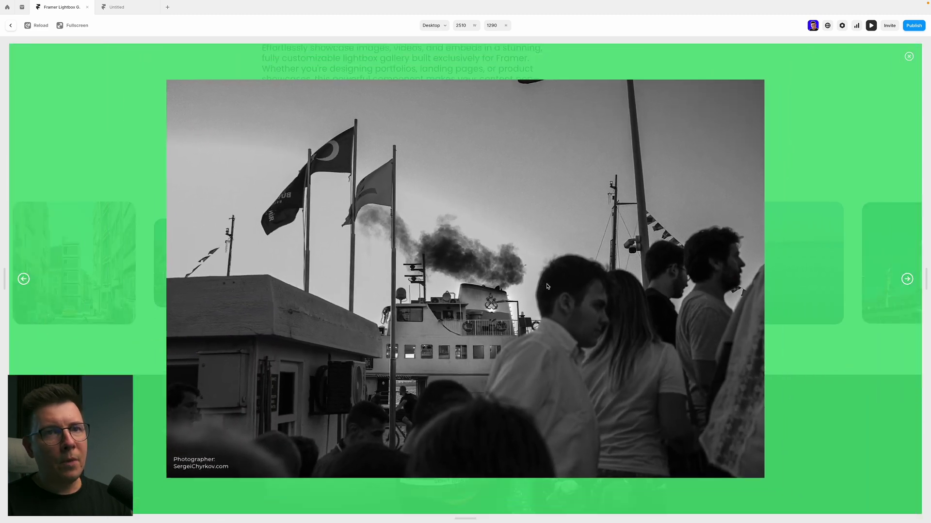
left_click(909, 57)
left_click(720, 250)
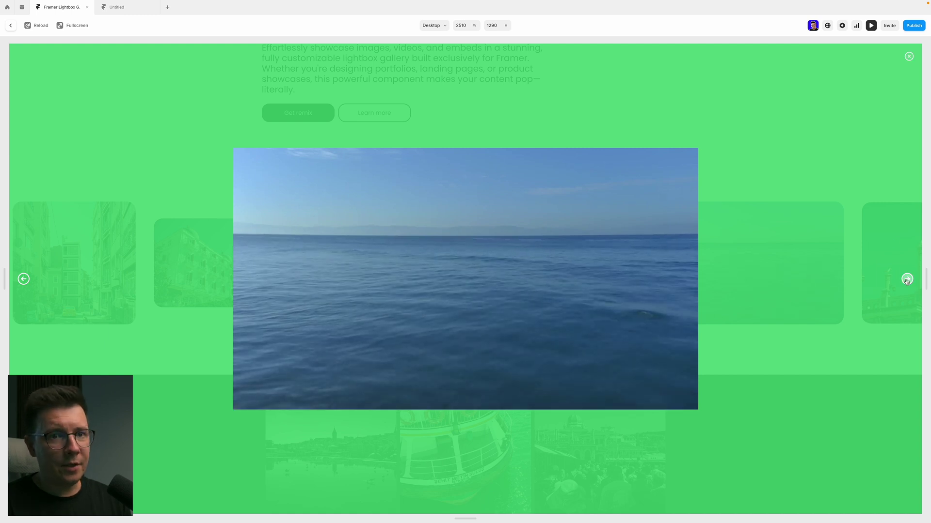
left_click(907, 280)
left_click(907, 279)
left_click(907, 280)
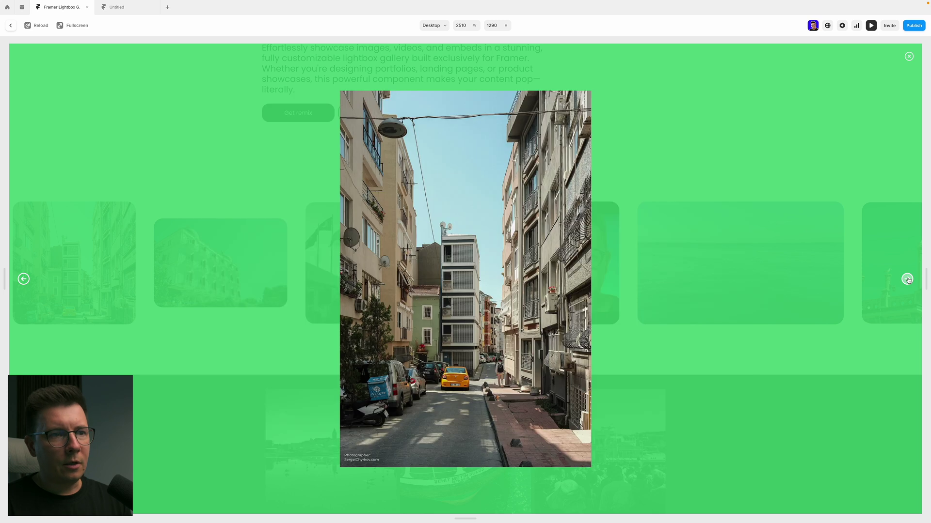
left_click(910, 57)
scroll(639, 204, "down", 5)
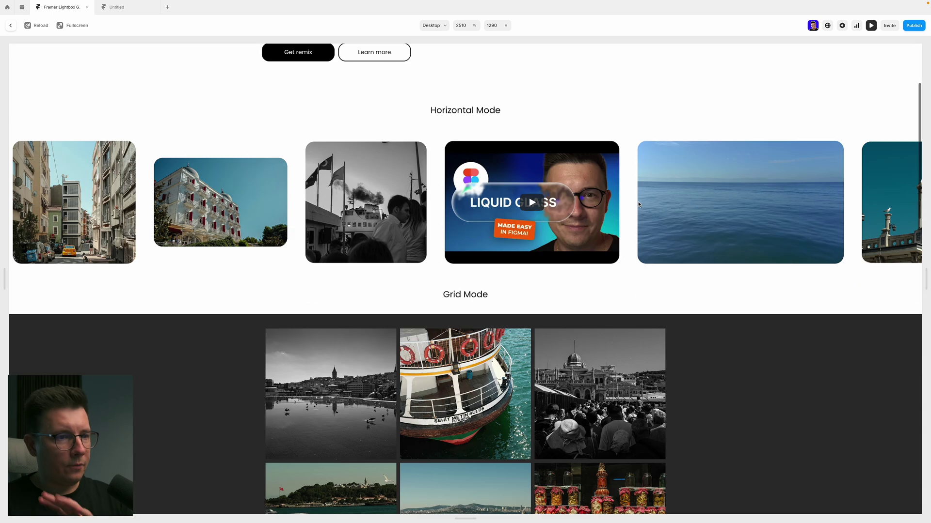
scroll(347, 322, "up", 1)
left_click(359, 275)
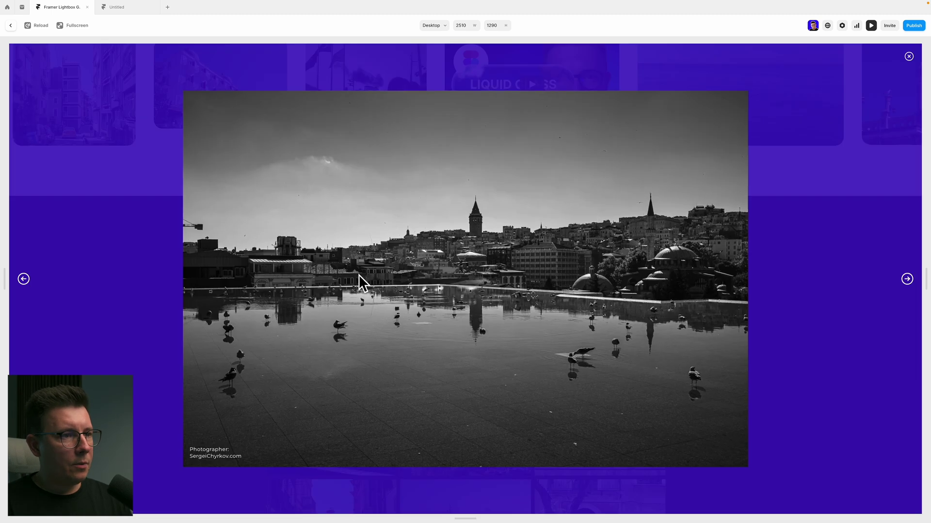
left_click(908, 280)
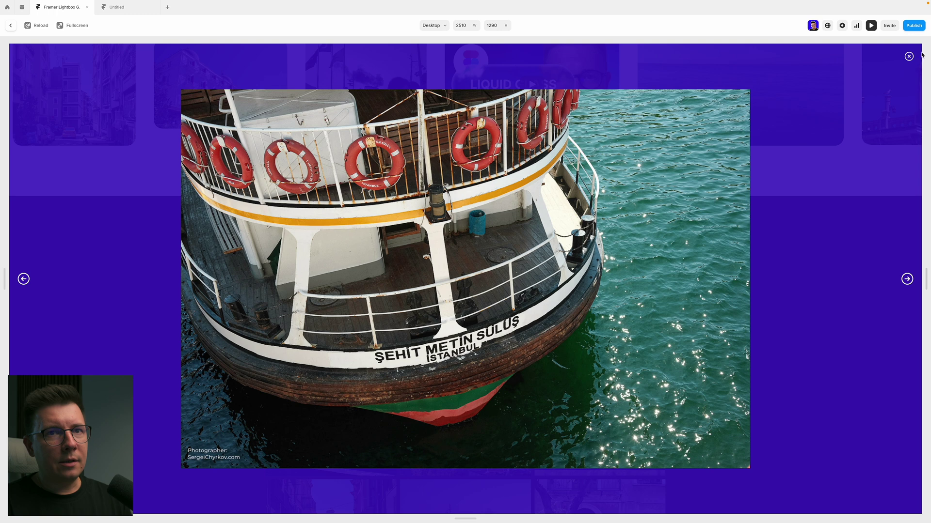
left_click(908, 57)
scroll(774, 146, "up", 3)
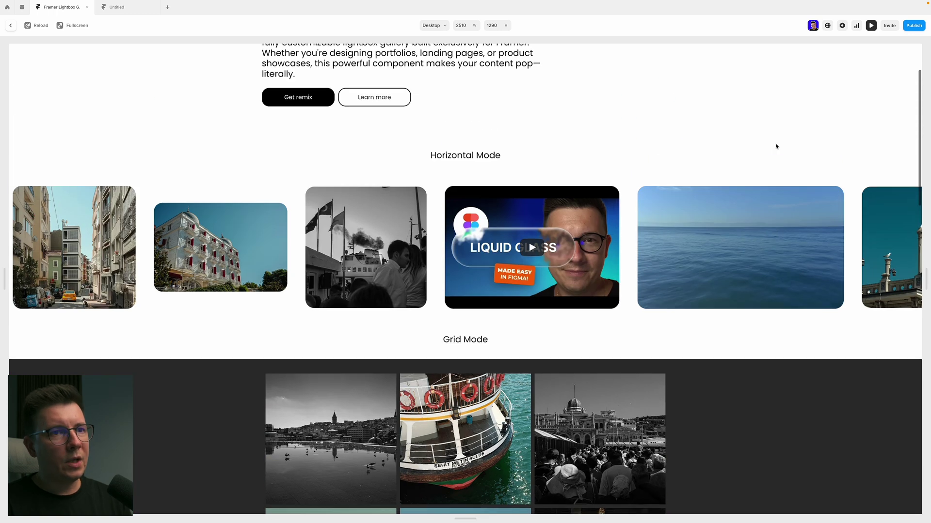
scroll(606, 223, "down", 3)
scroll(339, 213, "down", 1)
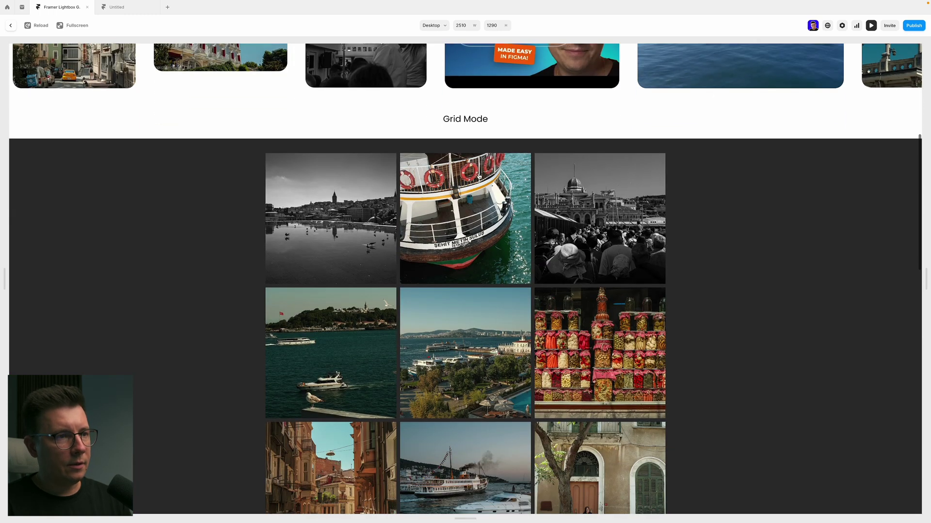
scroll(606, 340, "down", 2)
scroll(390, 216, "up", 3)
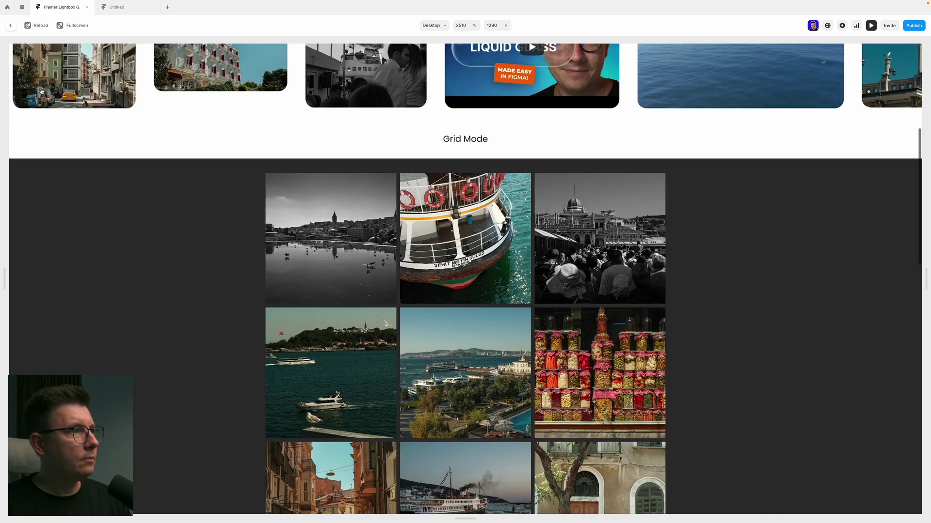
scroll(388, 305, "up", 1)
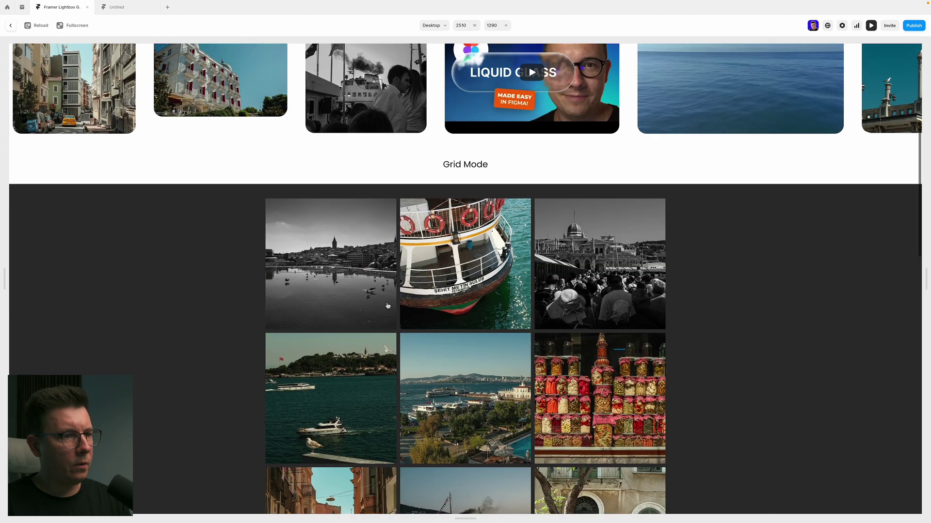
scroll(373, 231, "up", 5)
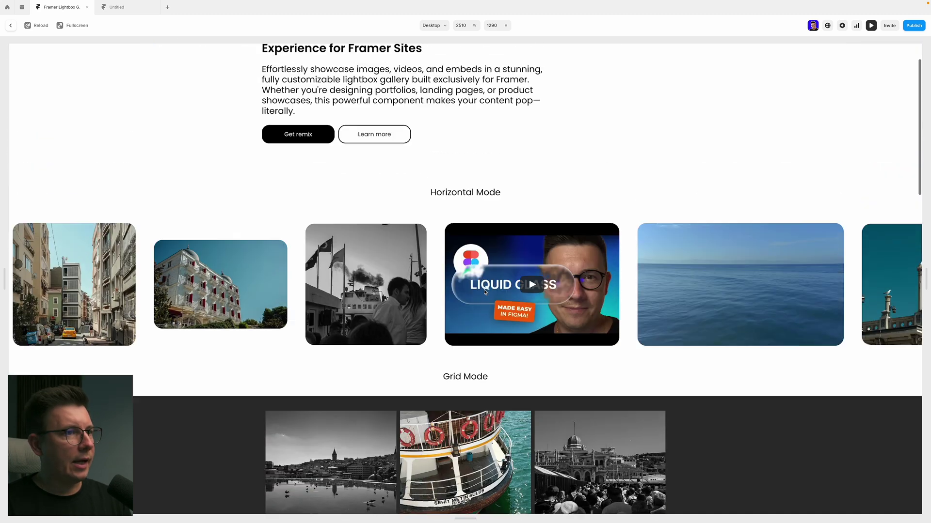
left_click(10, 25)
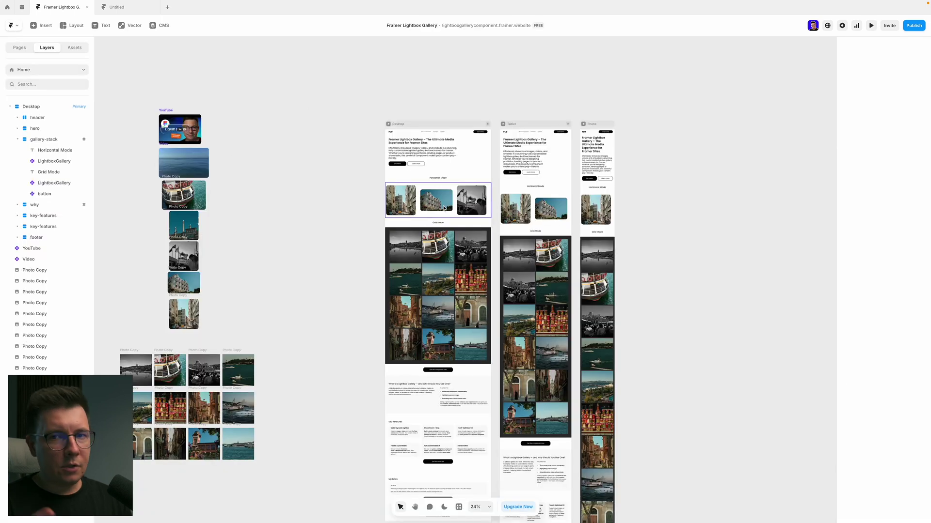
- Copy the Horizontal Mode LightboxGallery and select the empty Desktop frame in the Untitled project
scroll(453, 204, "left", 1)
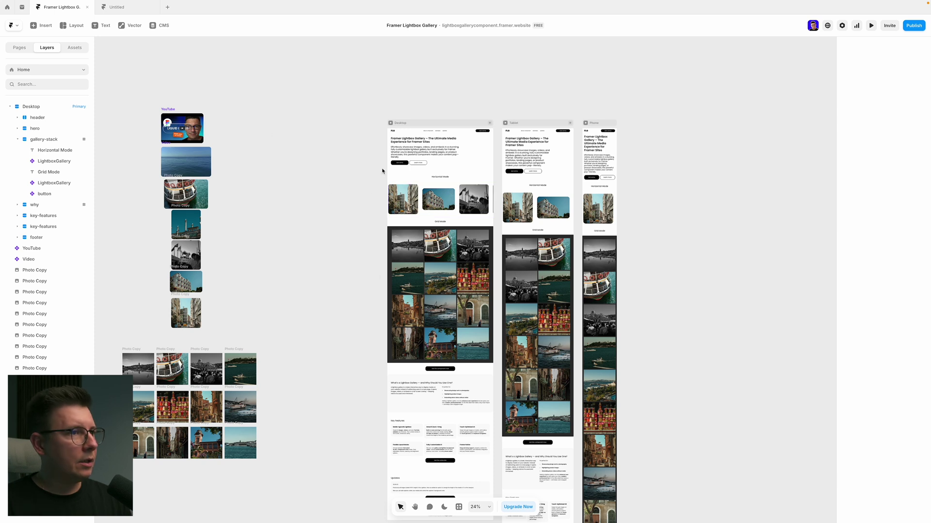
scroll(459, 128, "up", 2)
left_click(49, 150)
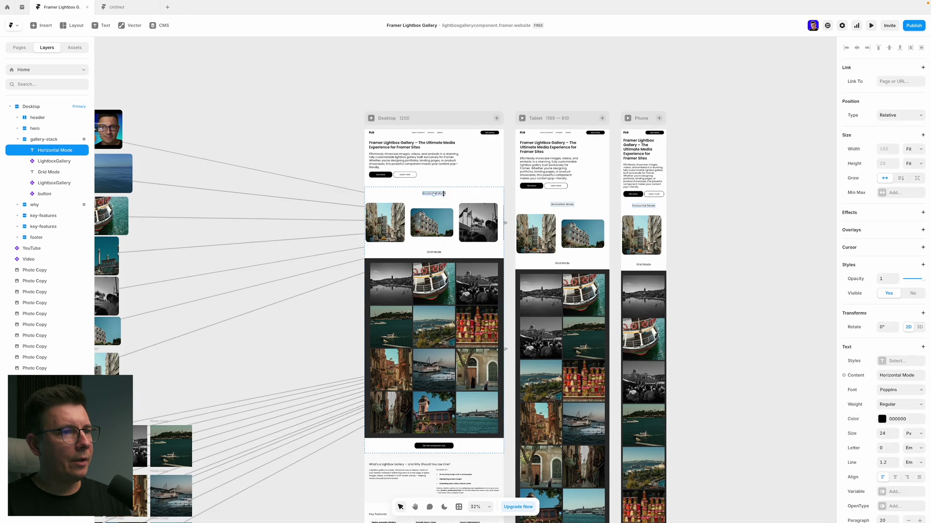
left_click(54, 161)
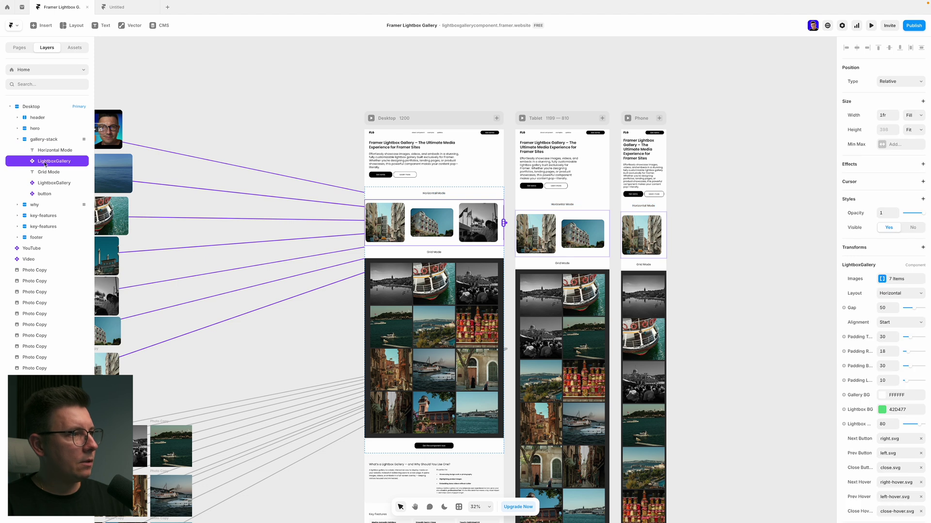
right_click(48, 164)
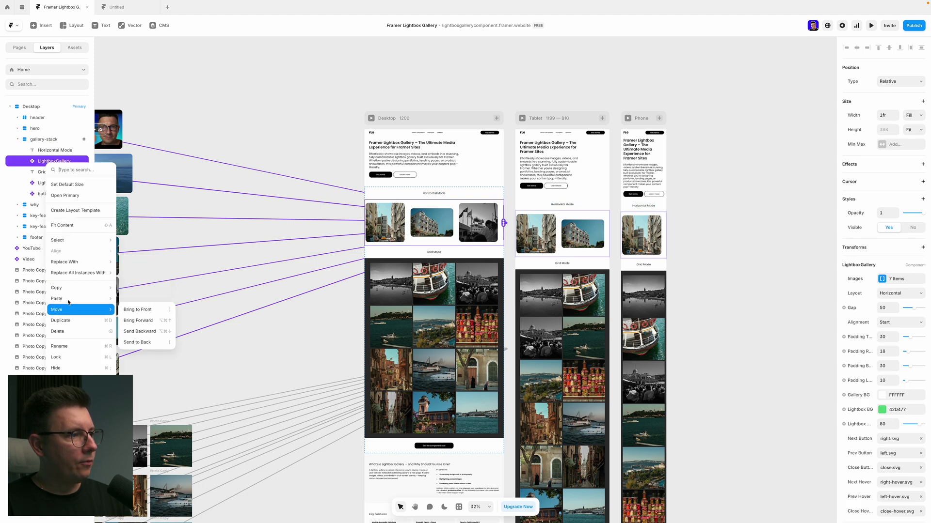
mouse_move(65, 292)
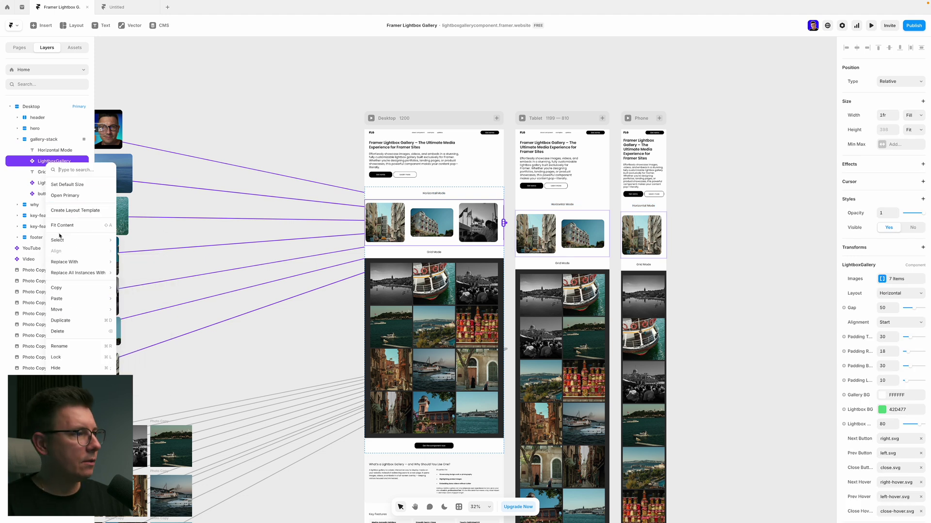
left_click(131, 291)
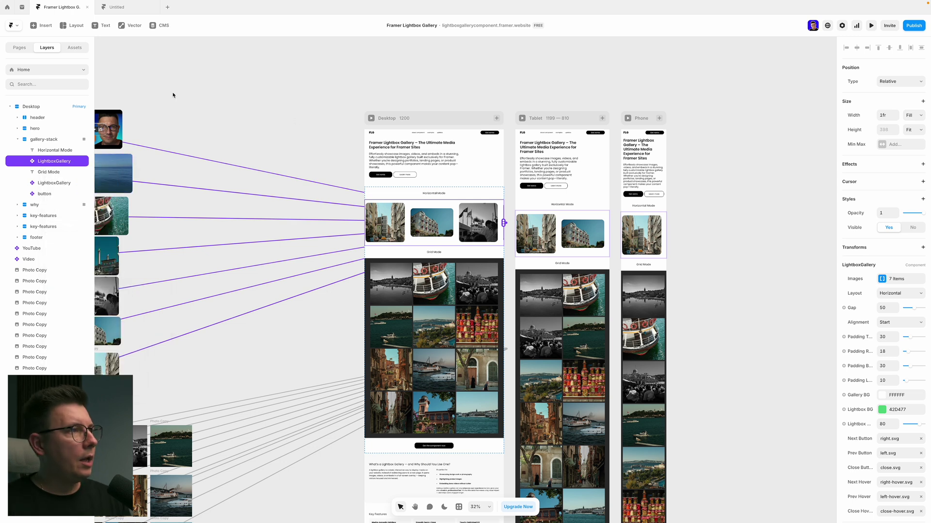
left_click(131, 12)
left_click(434, 149)
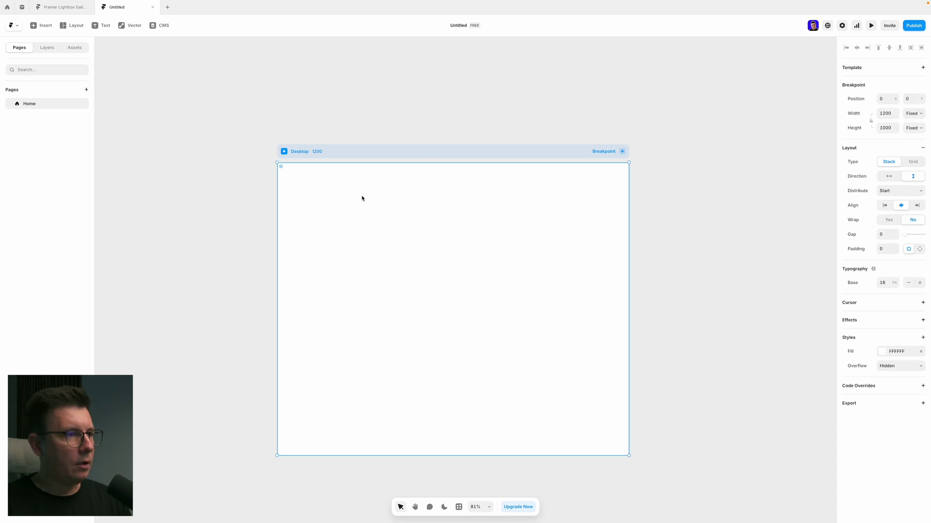
- Paste the LightboxGallery into the Desktop frame and remove all of its images
key("ctrl+v")
scroll(471, 106, "down", 8)
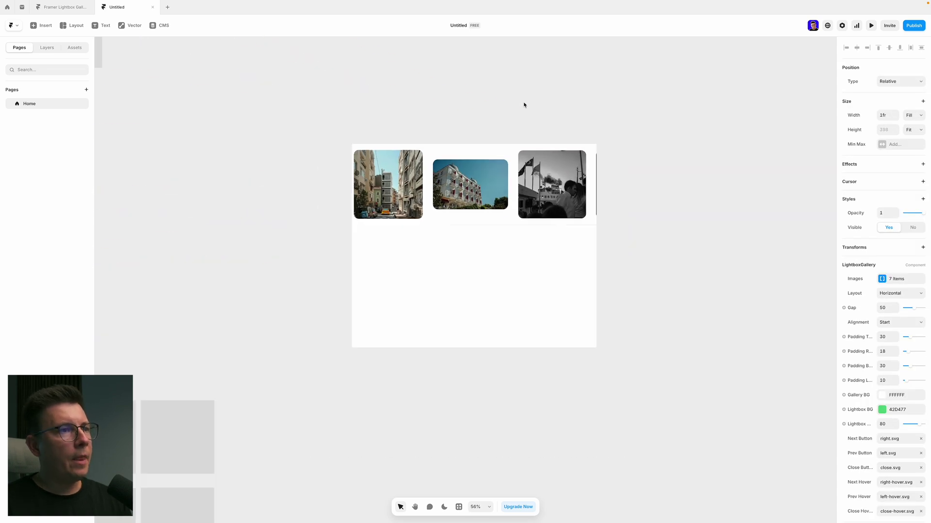
scroll(339, 117, "up", 2)
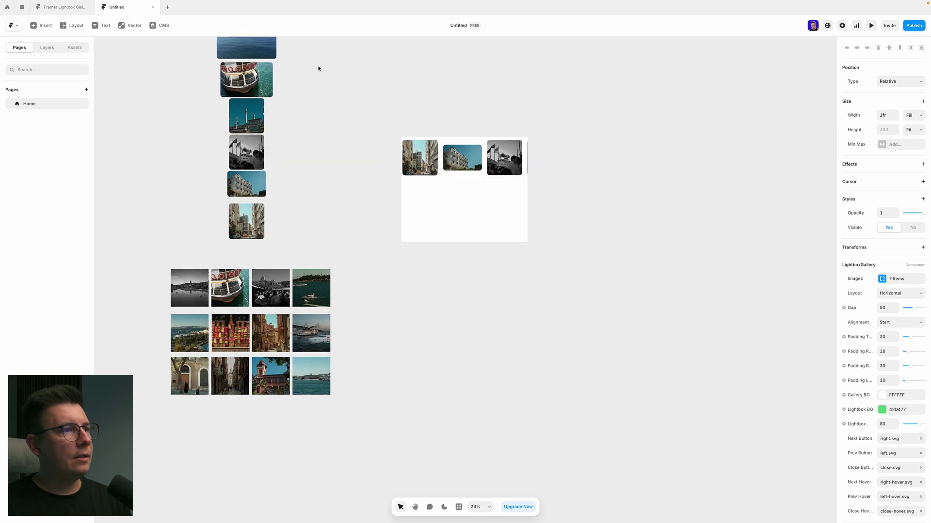
left_click(886, 280)
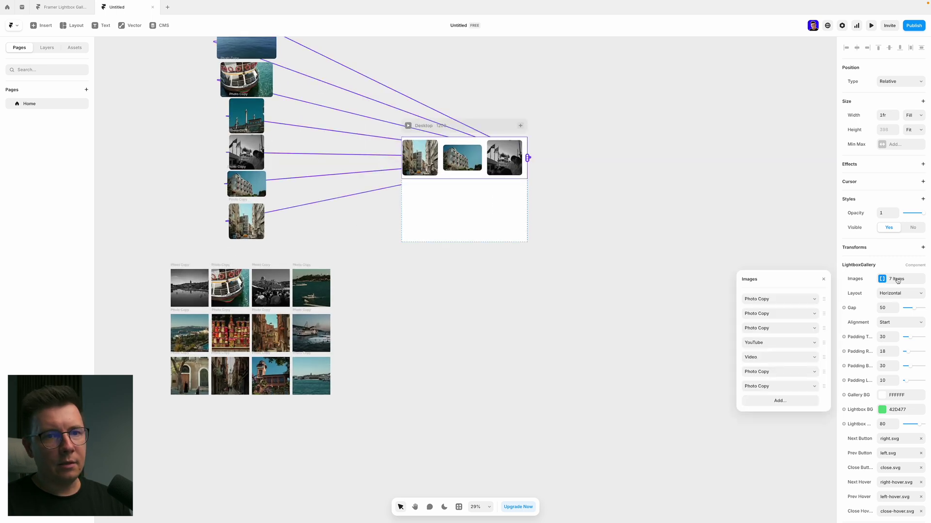
left_click(824, 300)
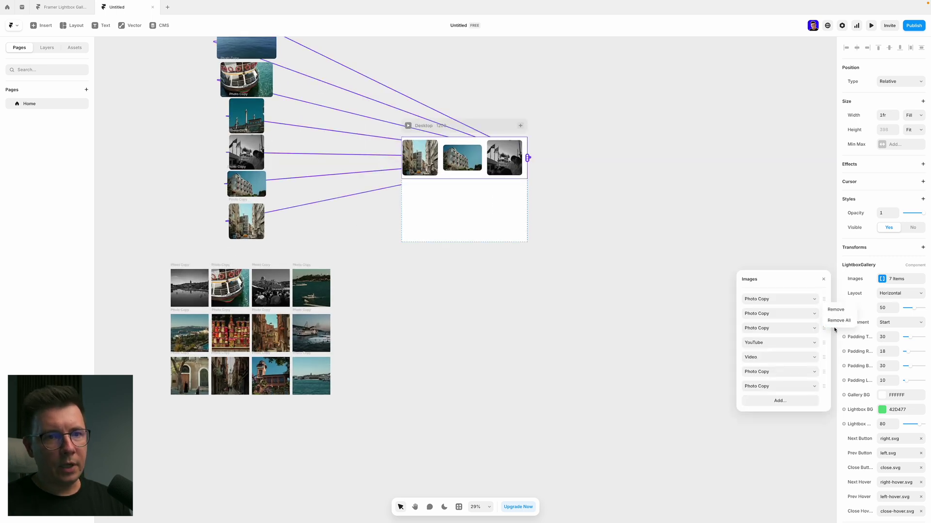
left_click(838, 321)
scroll(432, 133, "up", 5)
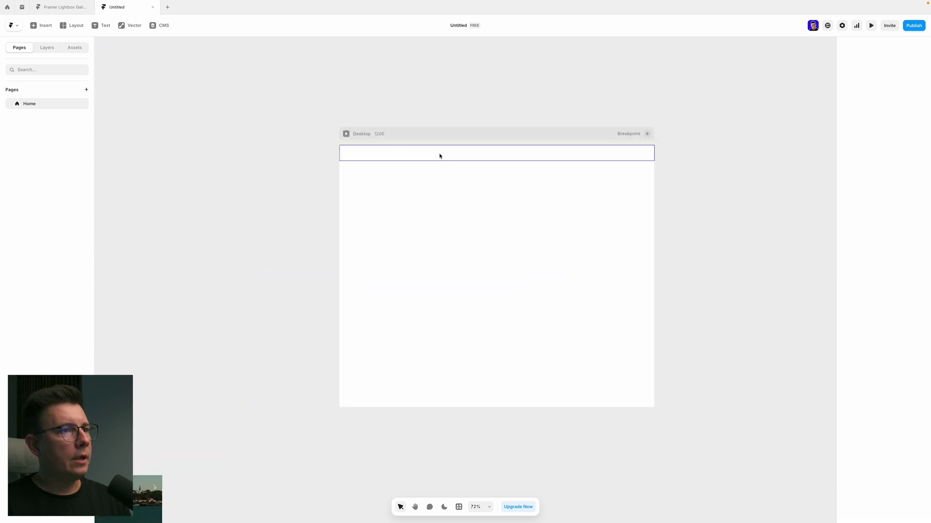
- Add a Tablet 810 breakpoint beside the Desktop page
left_click(44, 48)
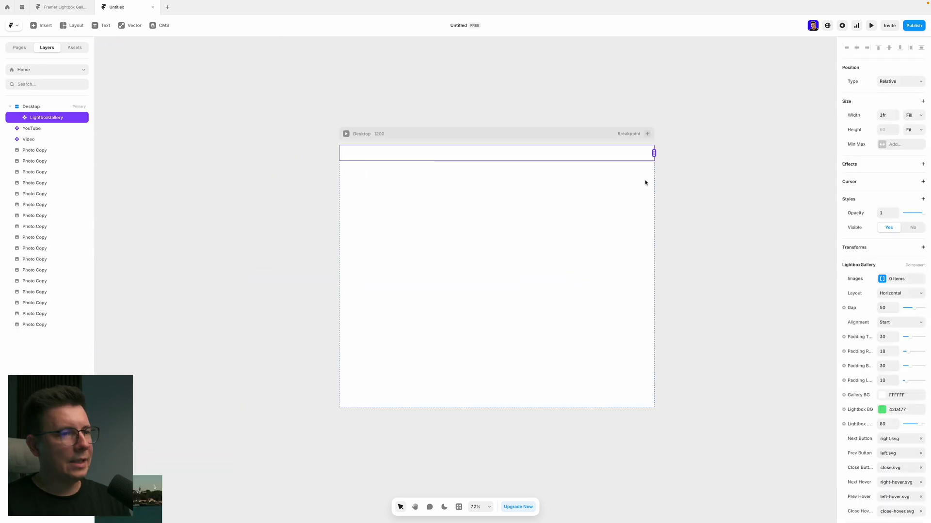
scroll(428, 170, "right", 1)
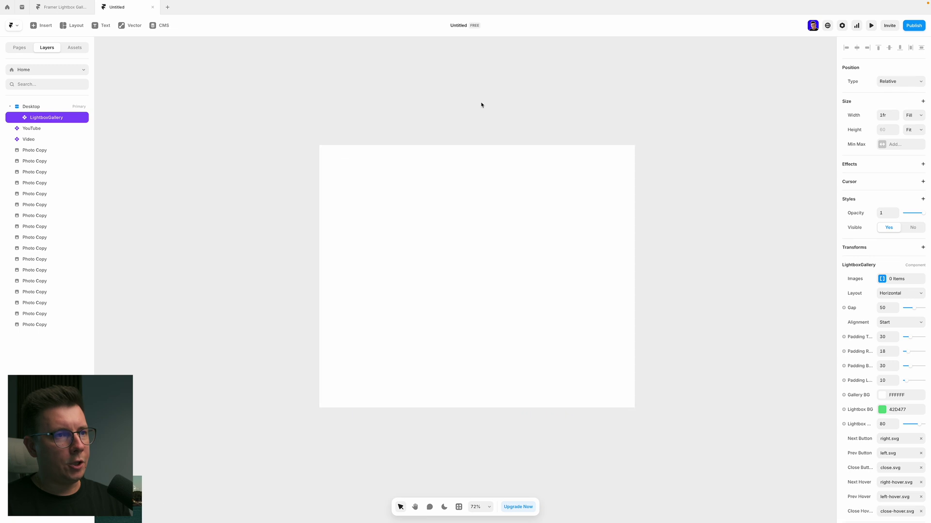
left_click(480, 104)
left_click(458, 136)
left_click(627, 134)
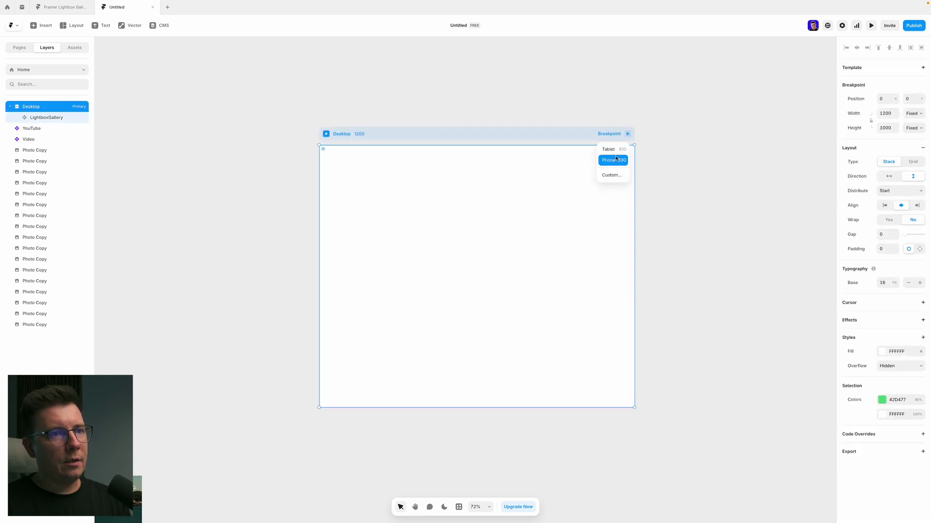
left_click(612, 150)
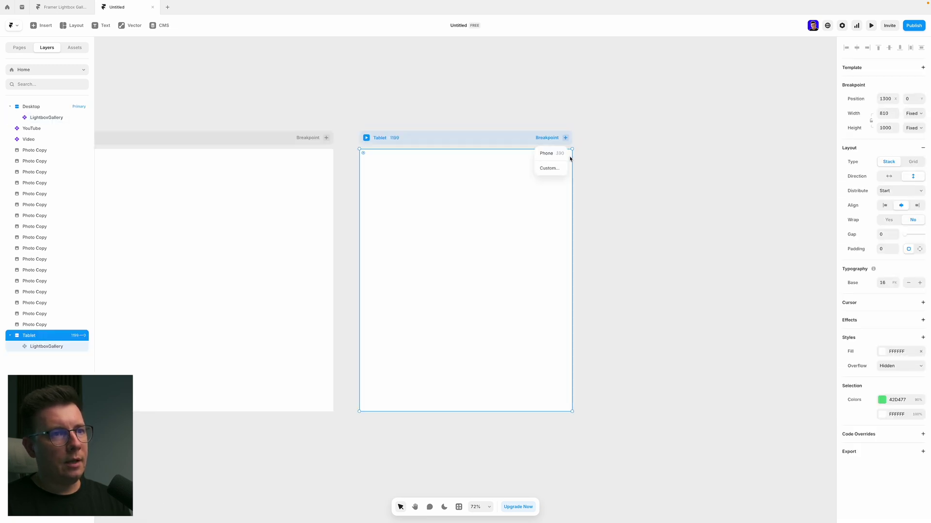
- Add a Phone breakpoint and select the gallery on the Desktop page
left_click(548, 154)
left_click(395, 94)
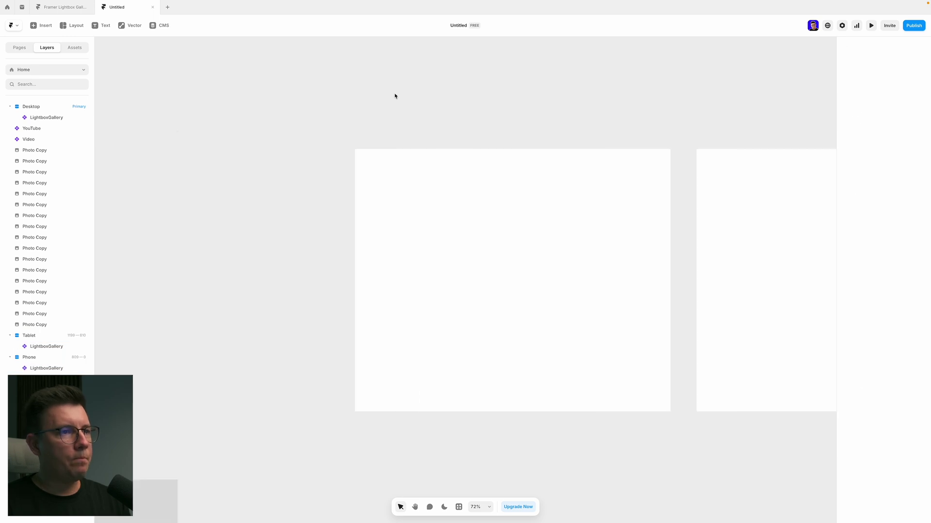
left_click(497, 155)
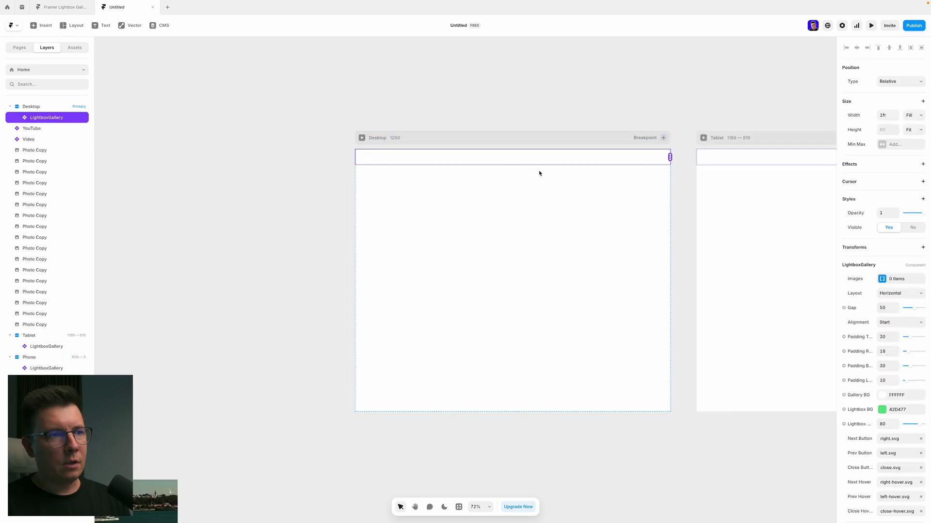
scroll(539, 173, "down", 5)
scroll(241, 92, "up", 2)
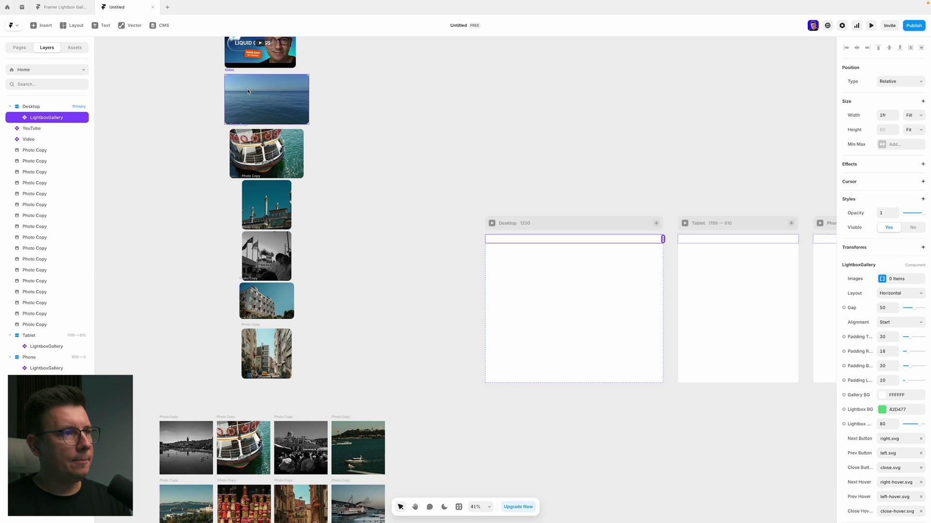
scroll(242, 92, "up", 1)
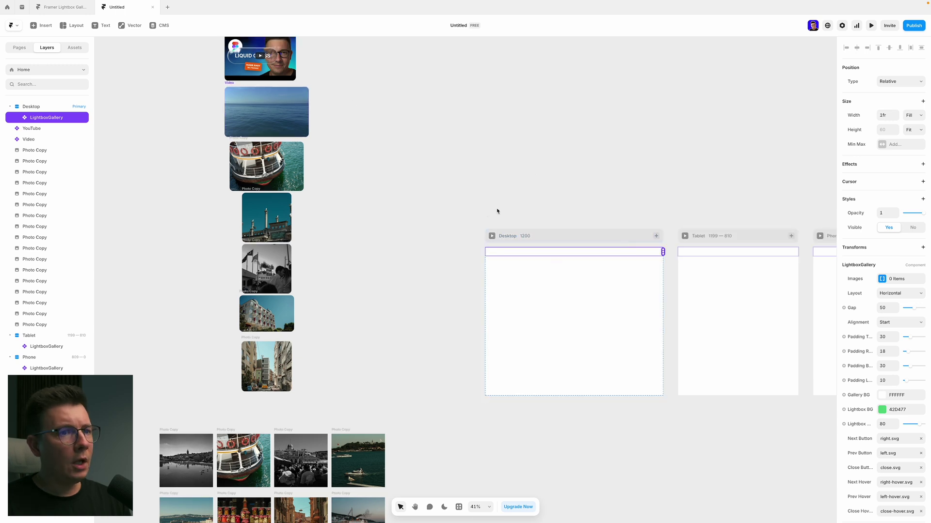
- Link the sea, boat, mosque, black-and-white, building and street photos to the gallery
left_click_drag(663, 253, 298, 104)
left_click_drag(663, 279, 266, 163)
left_click_drag(663, 275, 264, 212)
left_click_drag(663, 275, 266, 268)
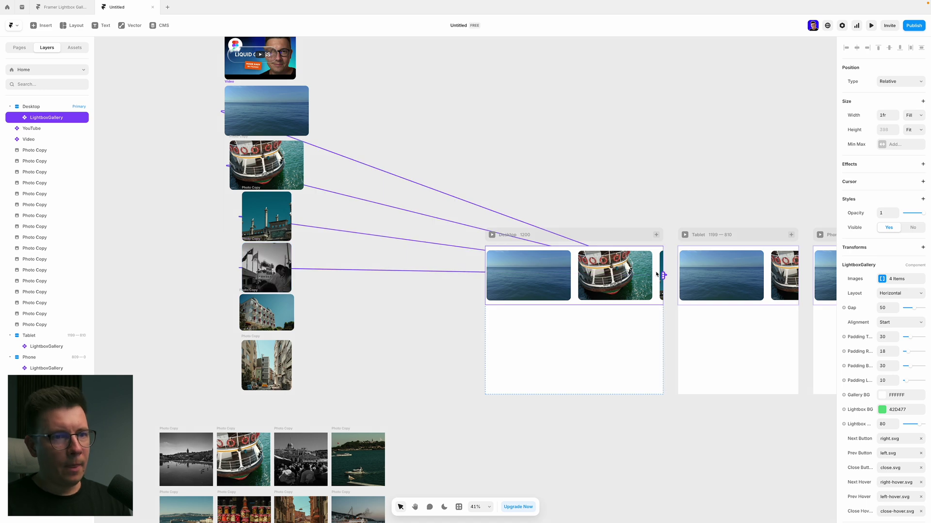
left_click_drag(663, 276, 266, 313)
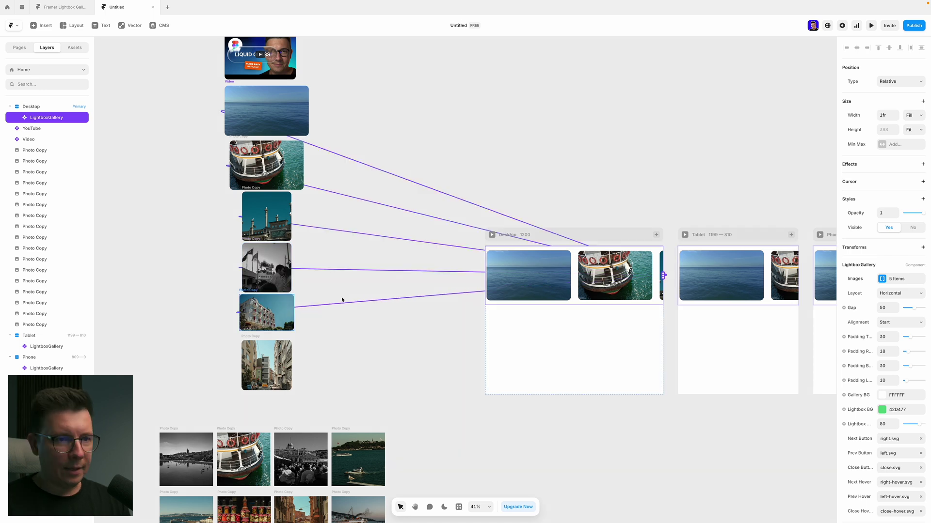
left_click_drag(663, 275, 266, 366)
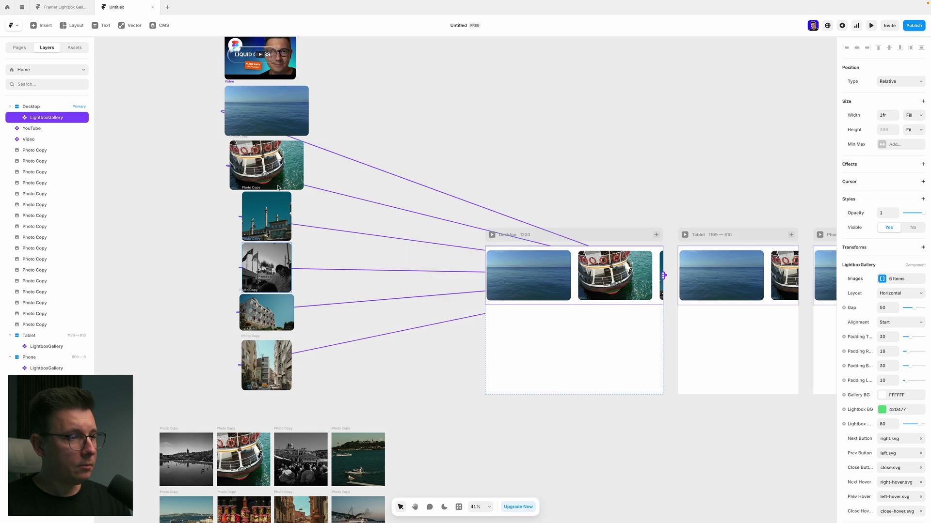
scroll(272, 155, "up", 5)
scroll(423, 213, "down", 4)
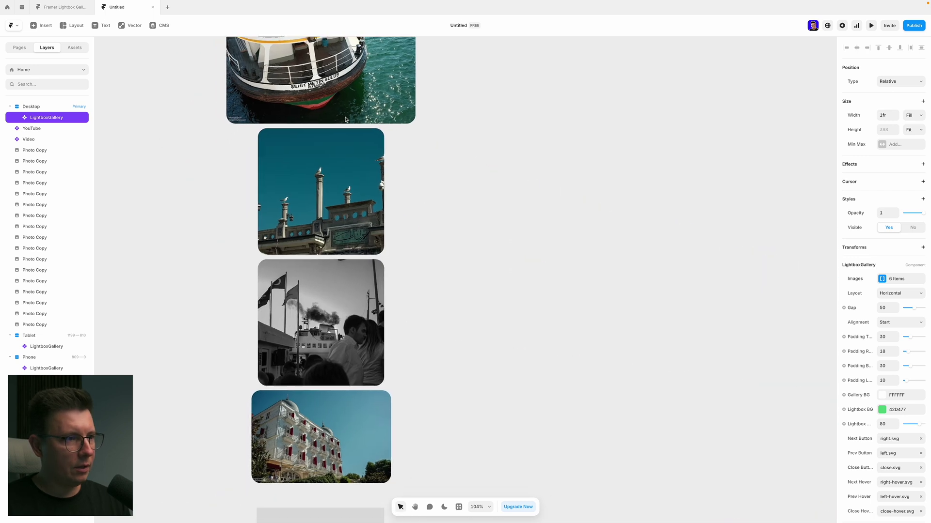
left_click(347, 308)
scroll(347, 307, "down", 2)
scroll(339, 283, "down", 1)
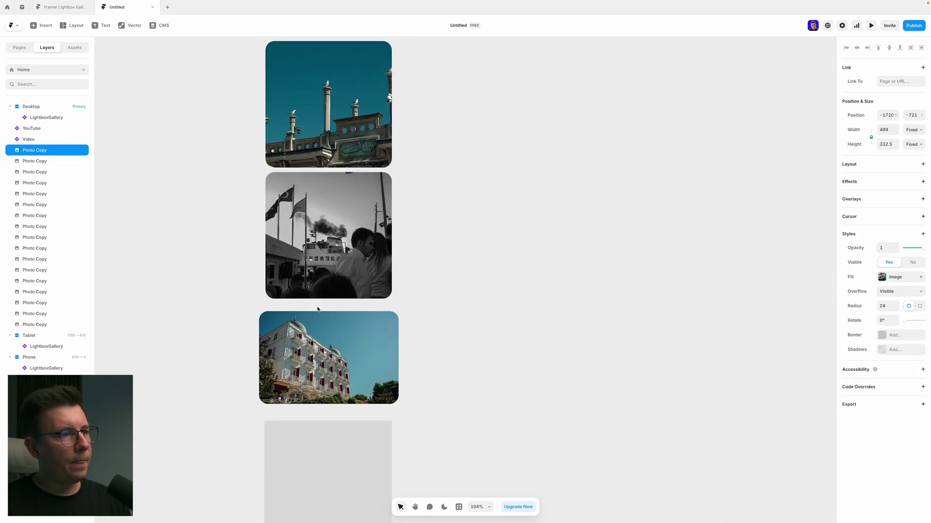
scroll(412, 211, "down", 5)
scroll(367, 145, "up", 3)
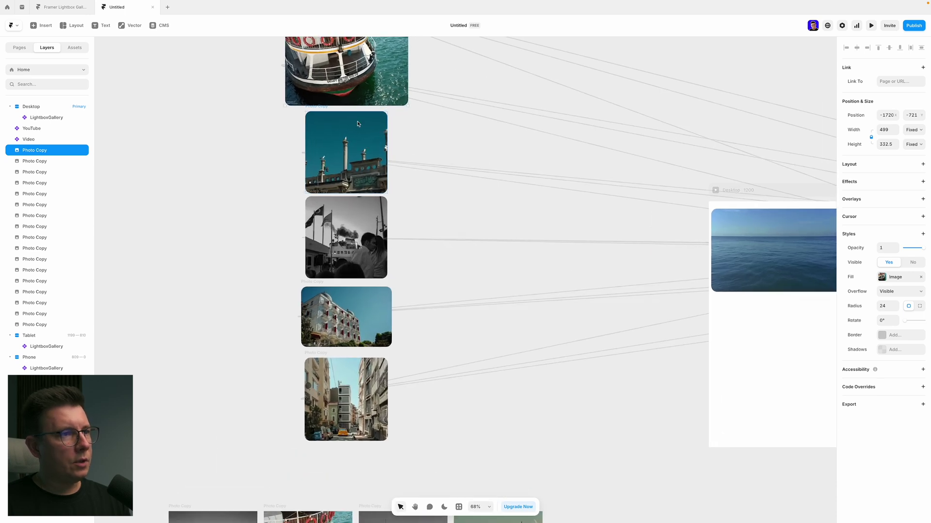
left_click(366, 145)
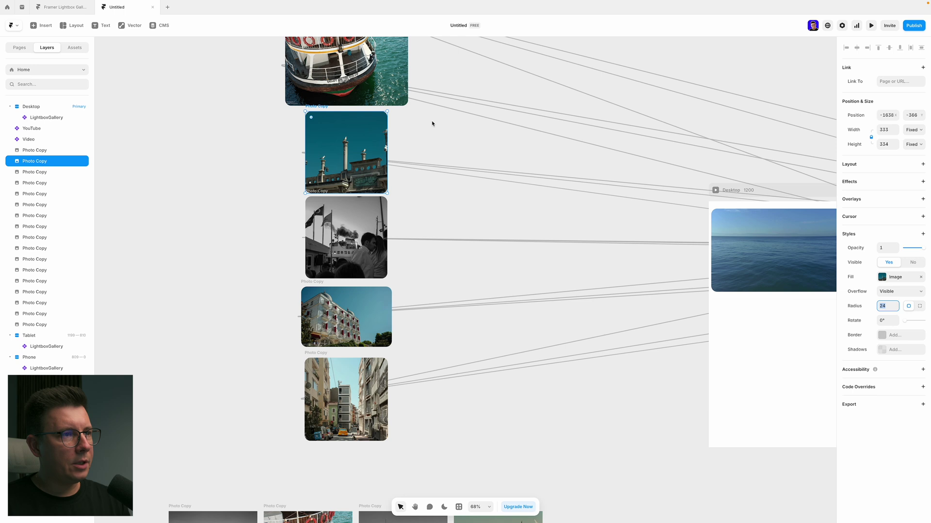
scroll(423, 183, "down", 4)
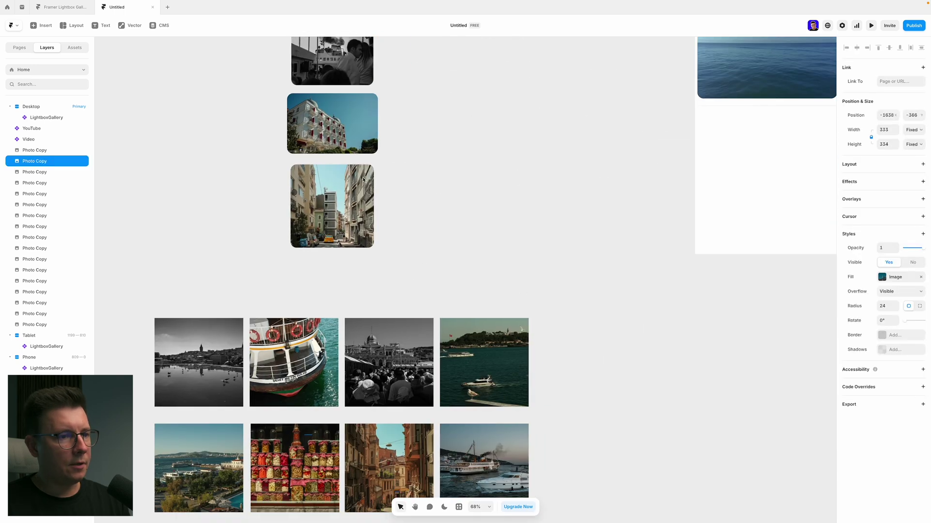
scroll(363, 179, "down", 4)
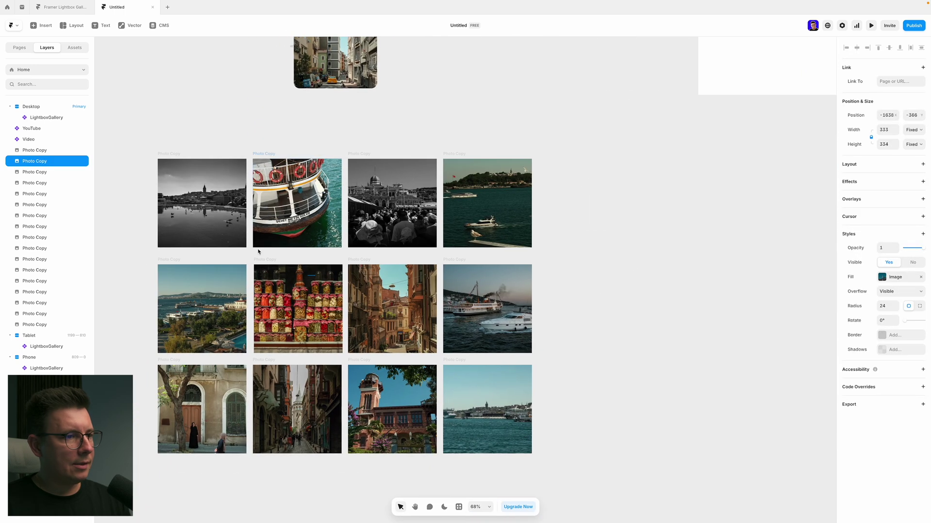
scroll(553, 213, "up", 5)
scroll(552, 214, "right", 6)
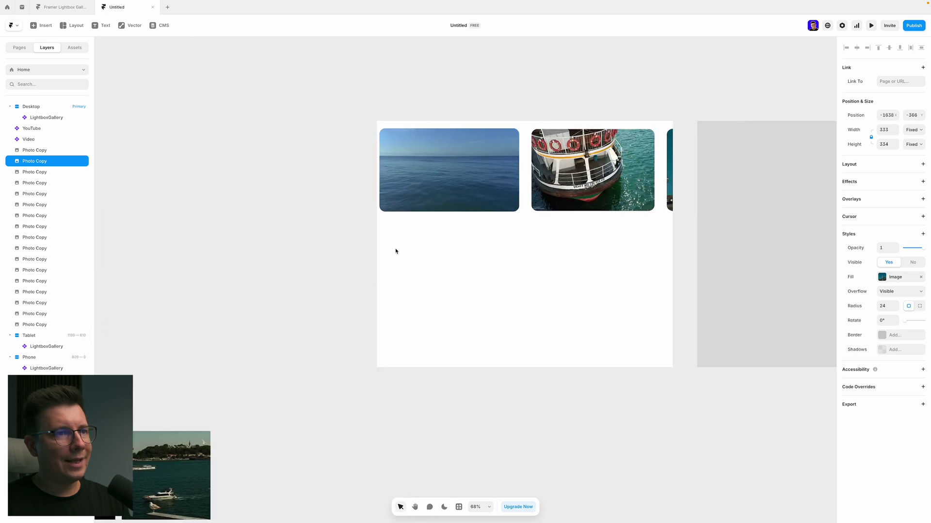
scroll(395, 251, "up", 2)
scroll(396, 251, "right", 3)
left_click(449, 204)
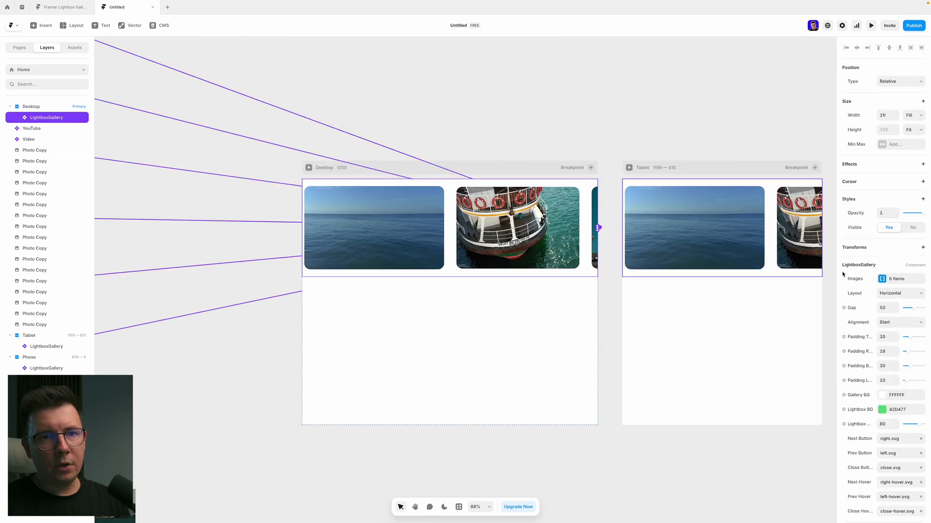
- Drag the sea image down to third place in the gallery's Images list
left_click(883, 280)
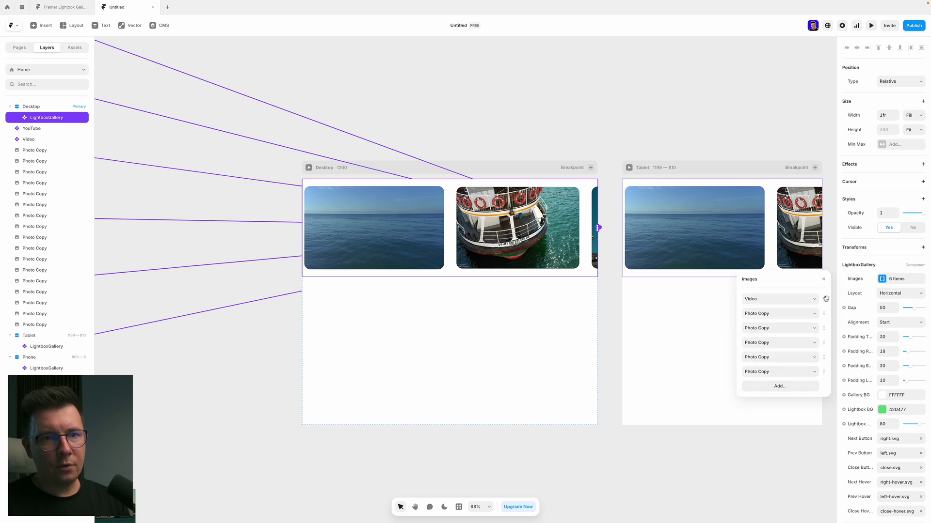
left_click_drag(825, 299, 827, 330)
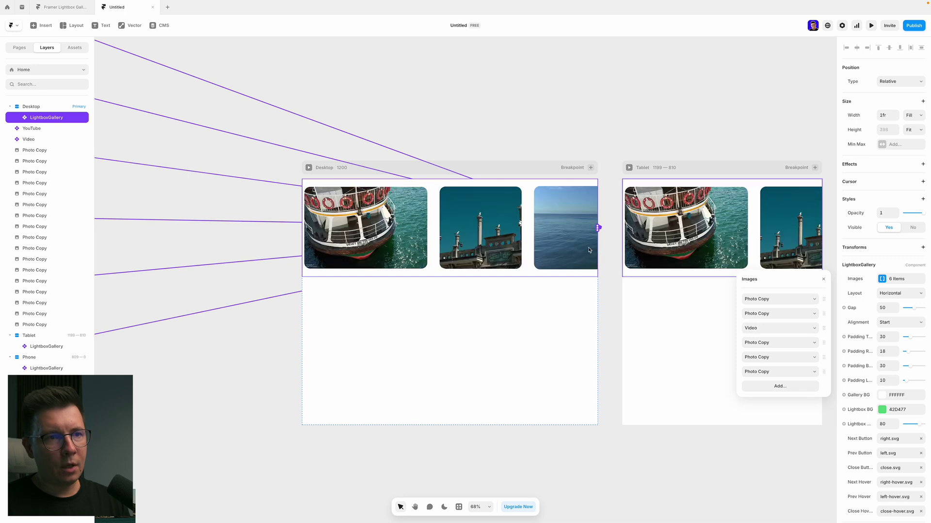
left_click(864, 296)
- Switch the gallery Layout to Grid, then back to Horizontal
left_click(900, 293)
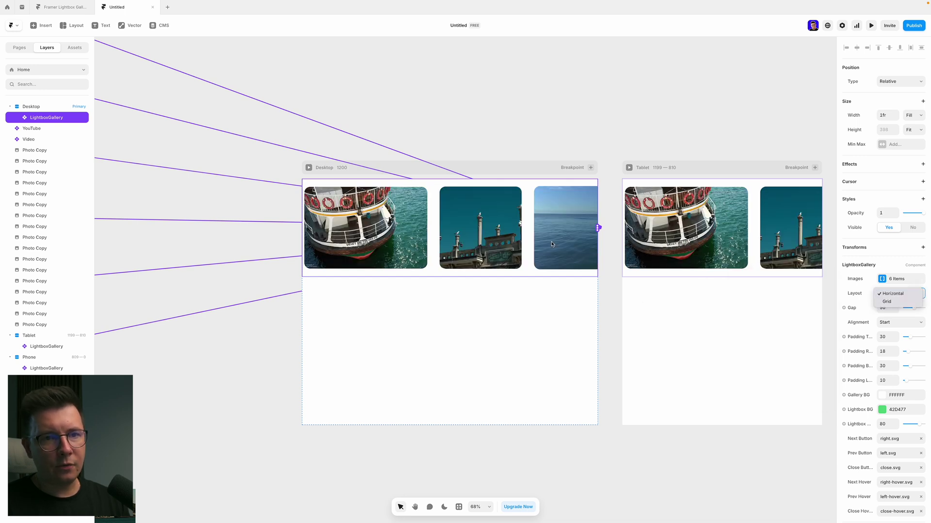
left_click(886, 302)
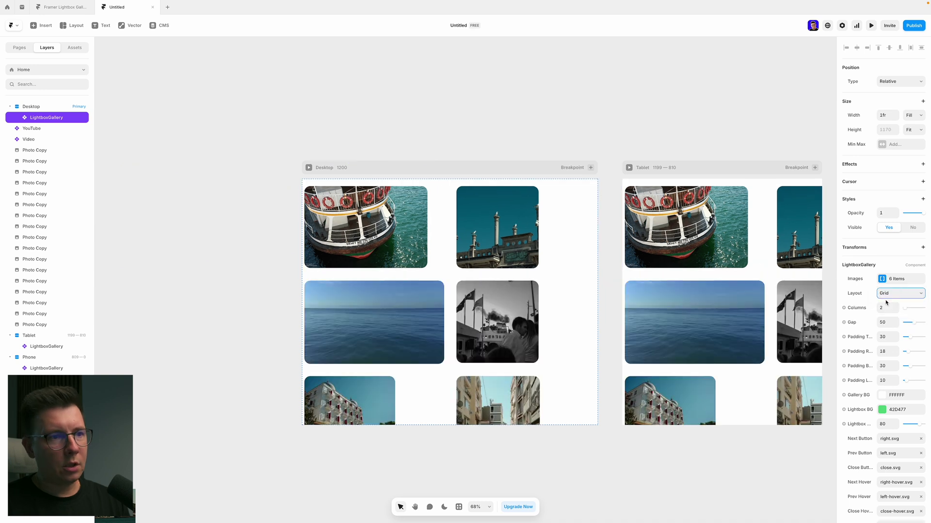
left_click(902, 295)
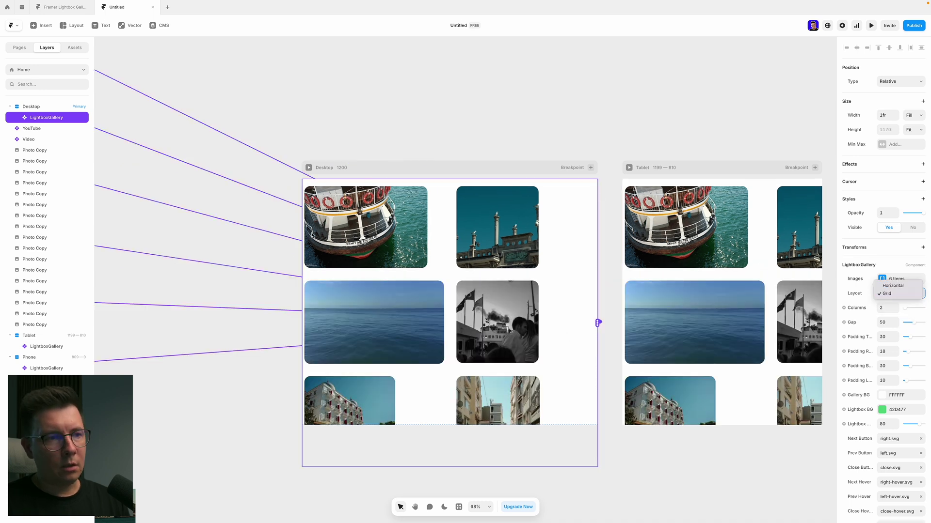
left_click(896, 286)
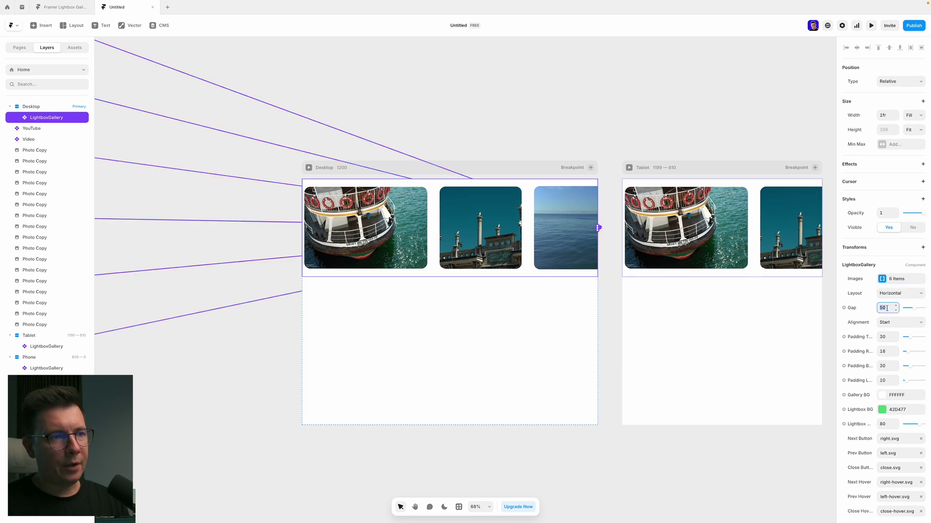
- Give the gallery a 40 image gap and 40 top padding, keeping images aligned to Start
type("40")
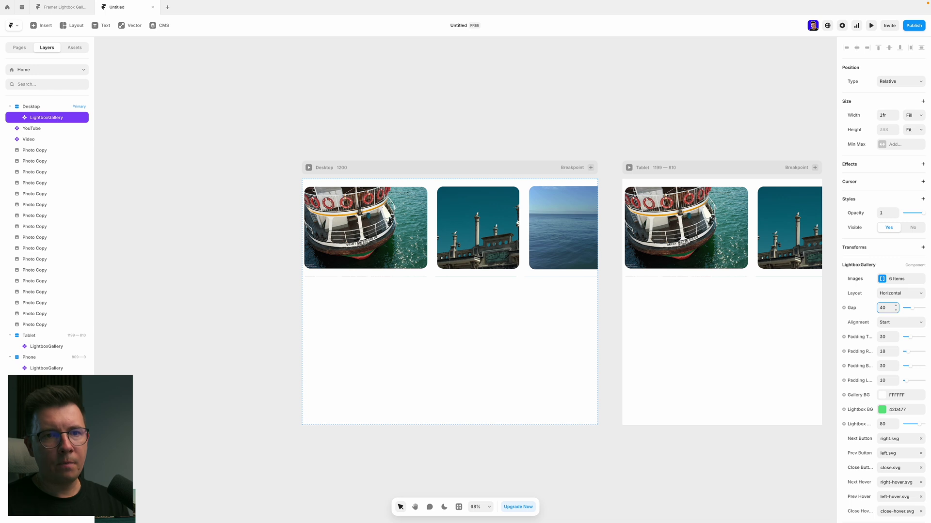
left_click(905, 324)
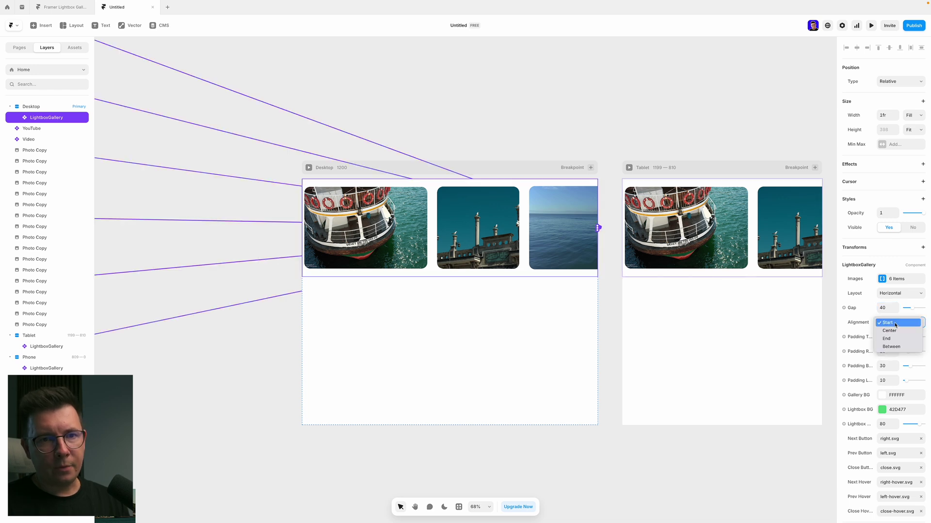
left_click(896, 324)
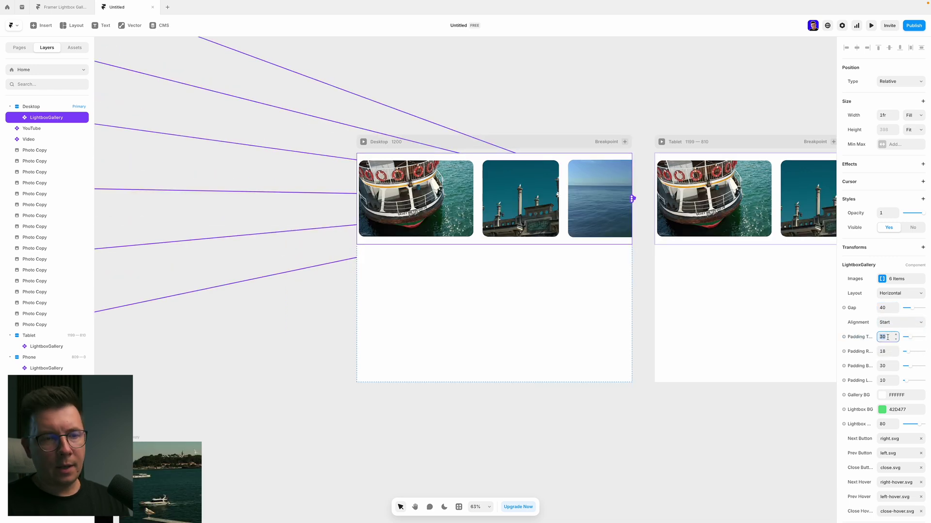
type("40")
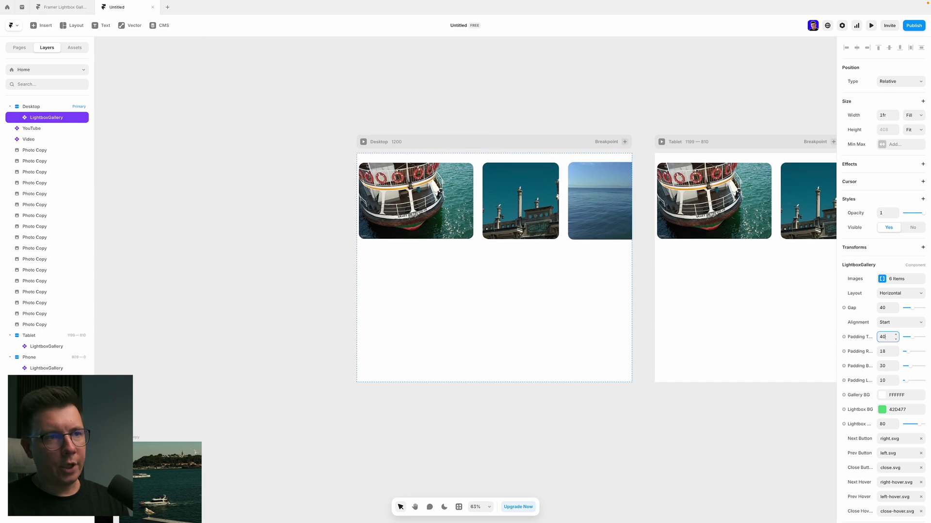
type("28")
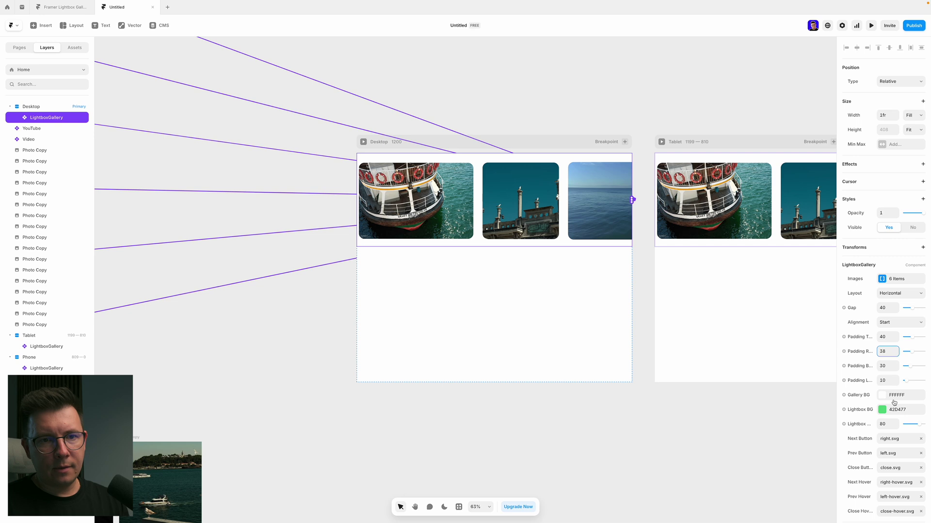
left_click(363, 142)
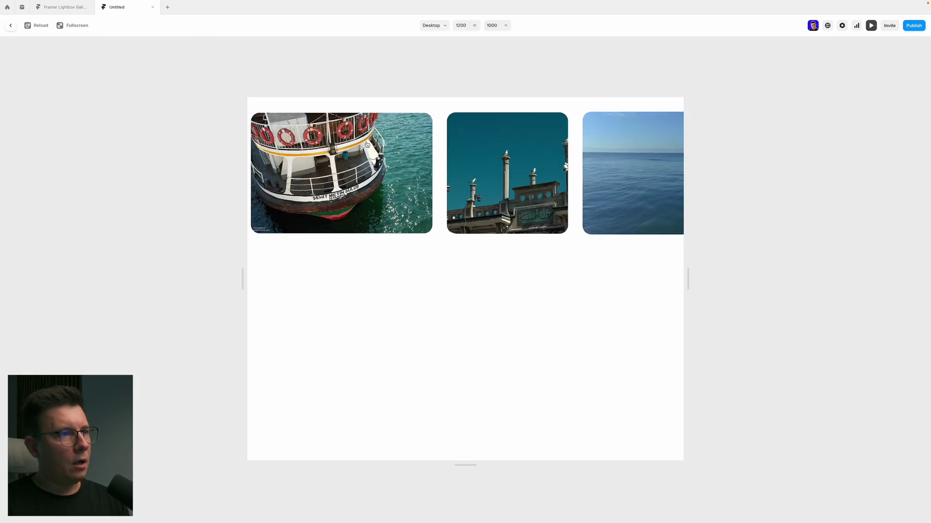
left_click(493, 186)
left_click(492, 186)
left_click(518, 197)
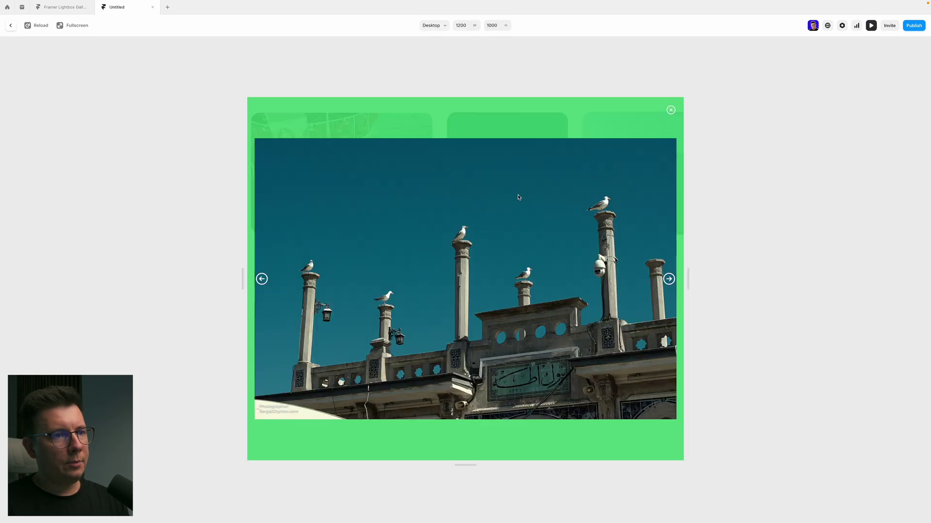
left_click(13, 28)
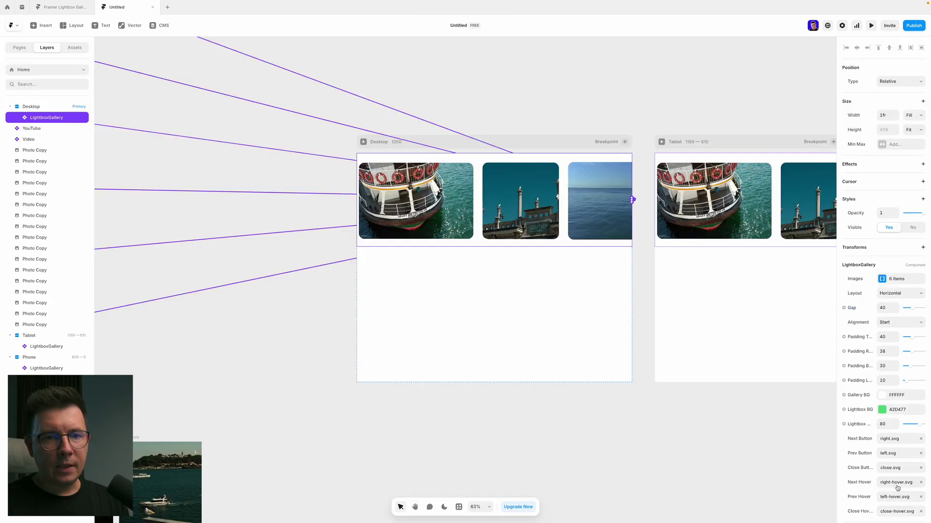
- Set the lightbox background colour to bright magenta F024DF
left_click(883, 412)
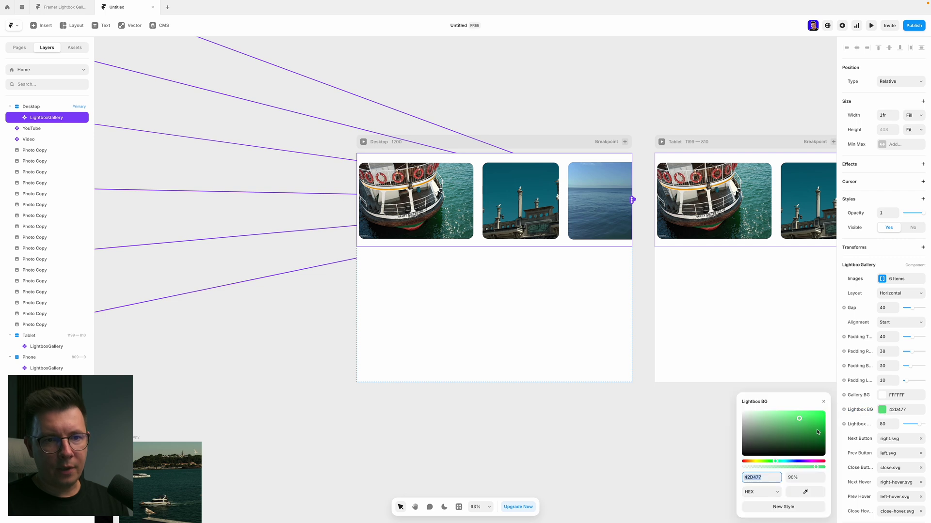
left_click(814, 461)
left_click_drag(809, 422, 814, 416)
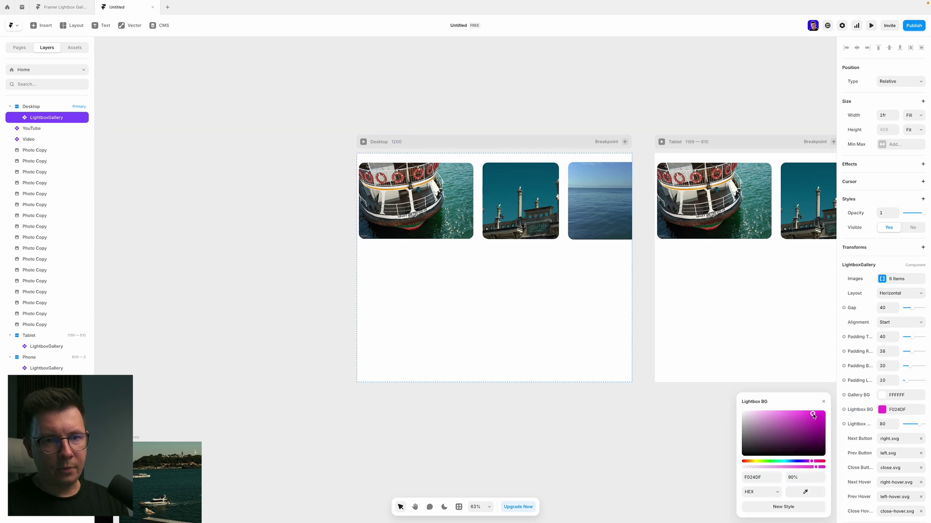
- Set the gallery background colour to light grey E6E6E6
left_click(881, 396)
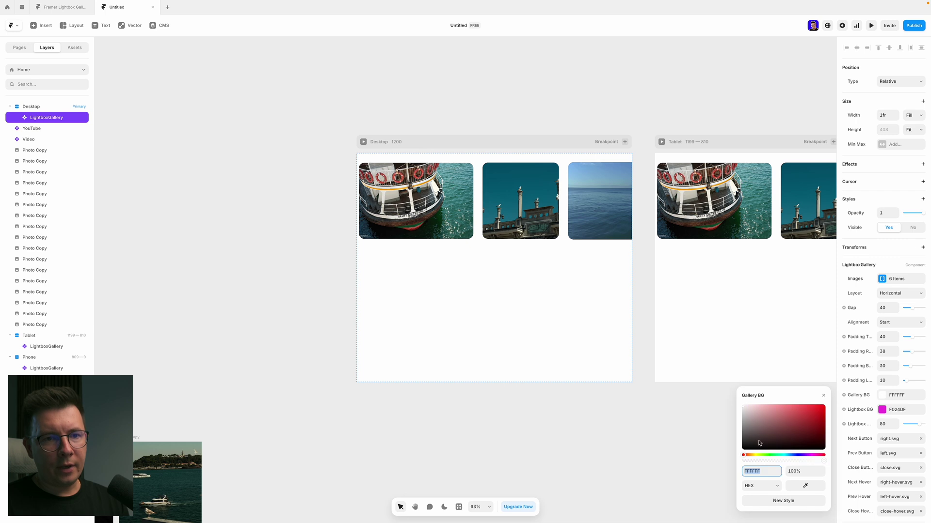
left_click_drag(760, 443, 725, 412)
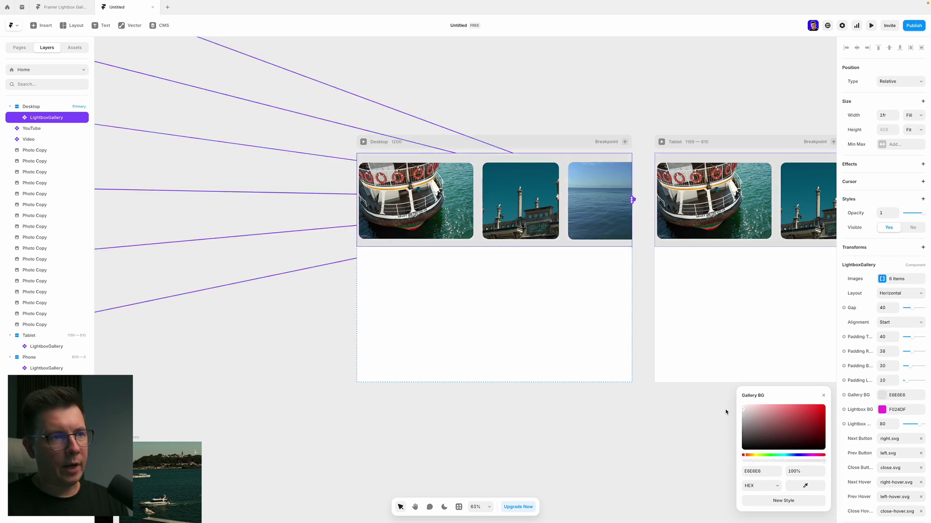
left_click(490, 118)
left_click(363, 141)
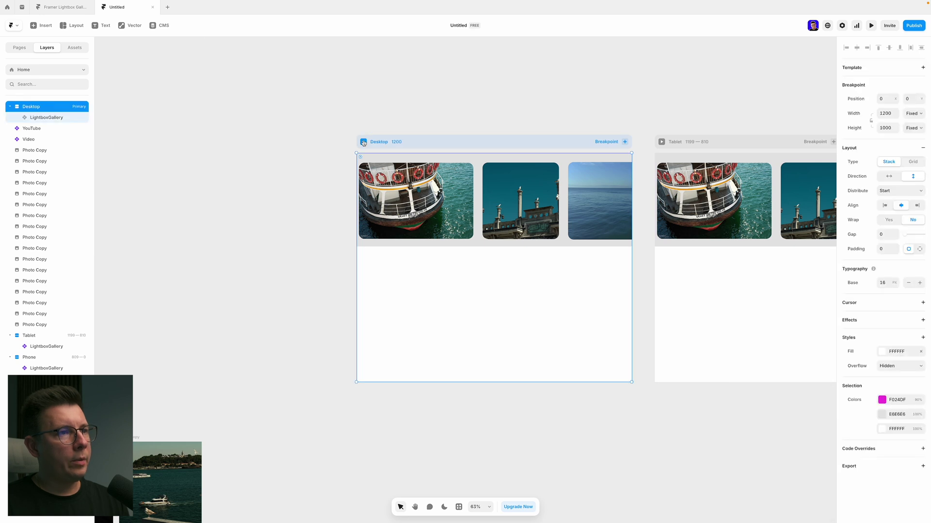
left_click_drag(687, 277, 803, 274)
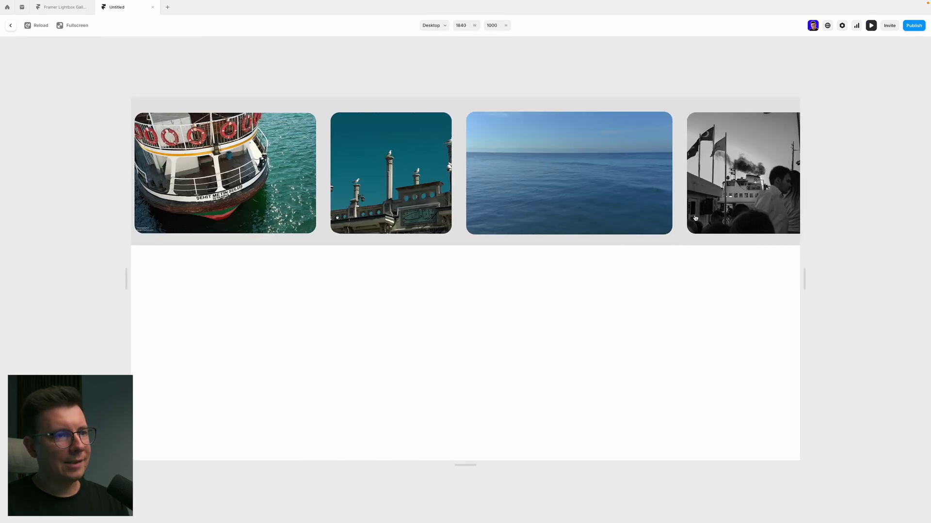
left_click(391, 177)
left_click(392, 176)
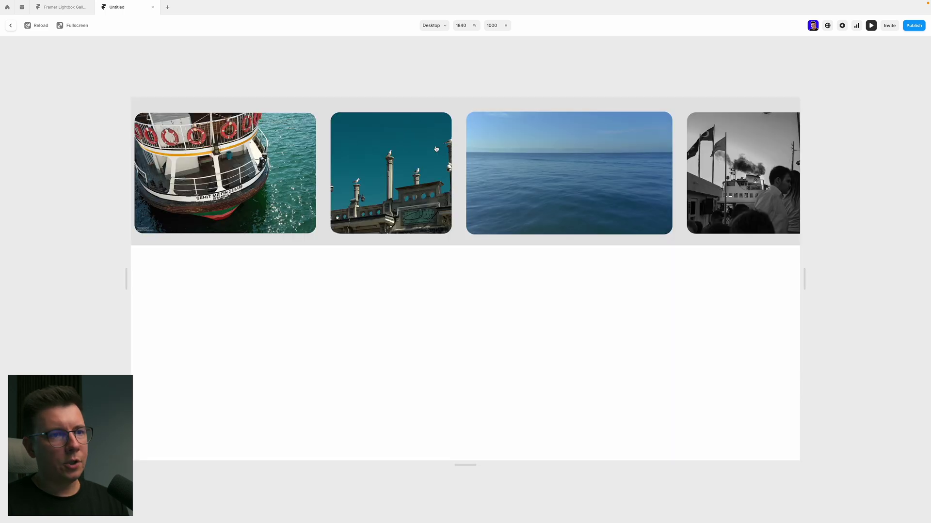
left_click(378, 206)
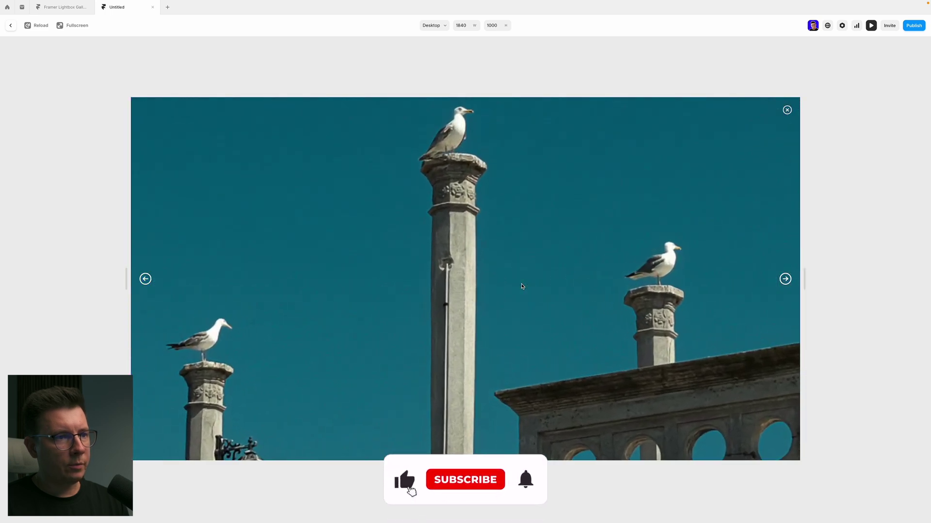
left_click(786, 109)
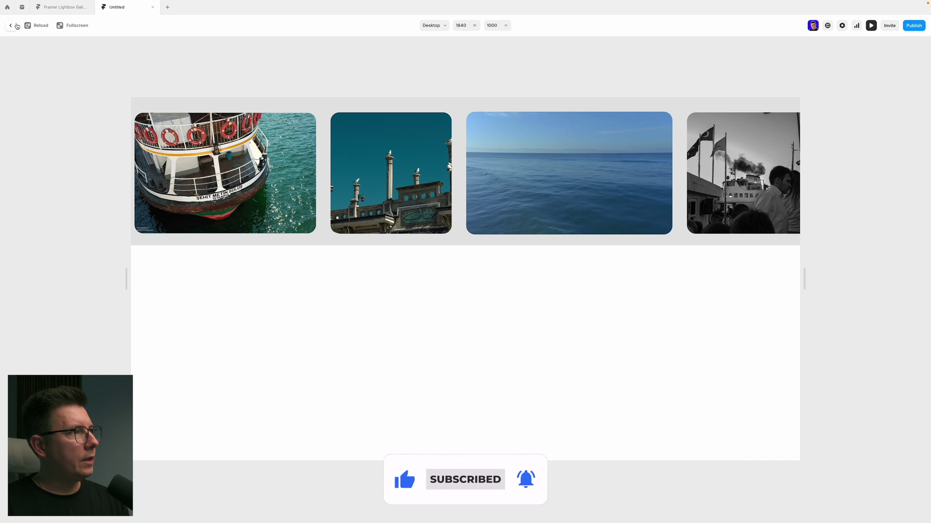
key("Escape")
left_click(517, 192)
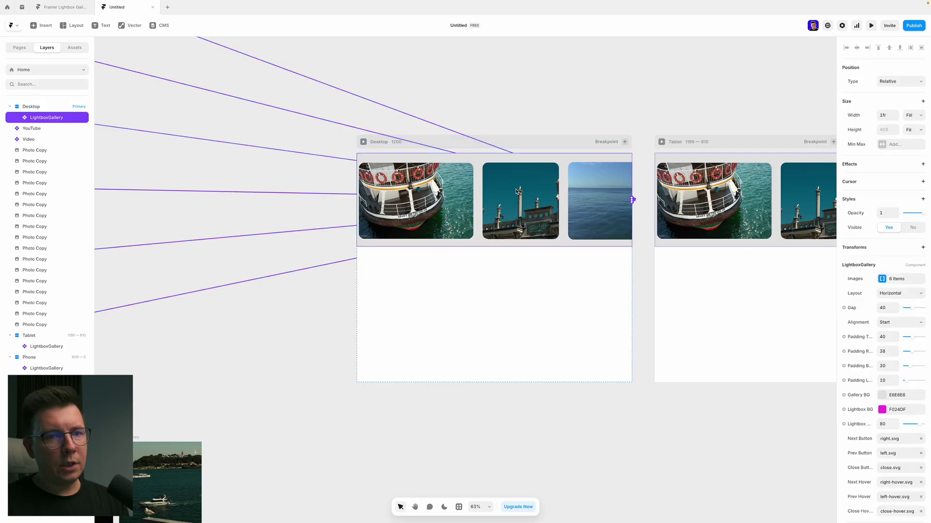
scroll(880, 421, "down", 2)
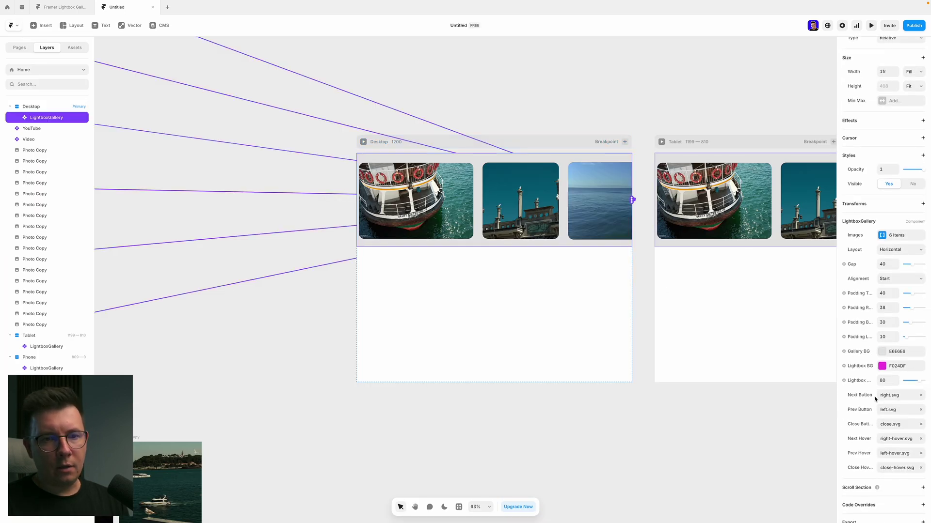
scroll(875, 399, "down", 1)
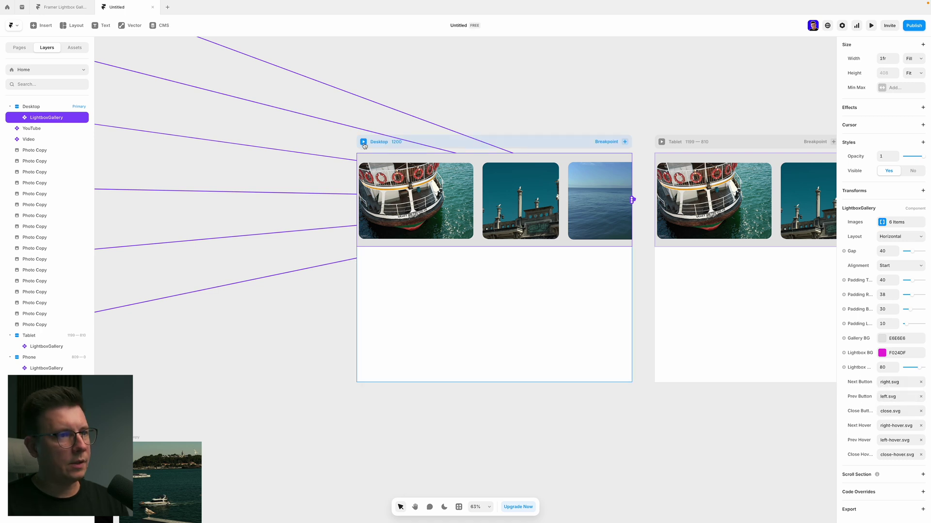
key("super+p")
left_click(535, 157)
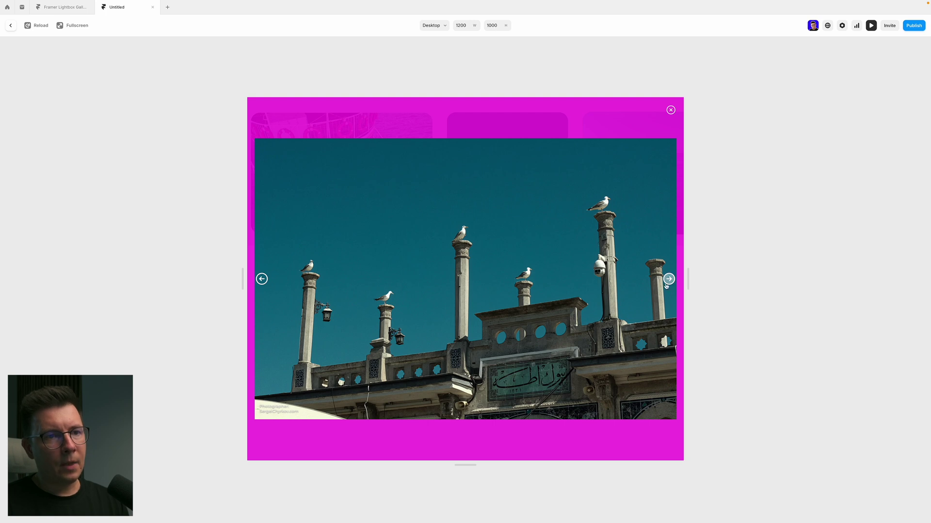
left_click(8, 25)
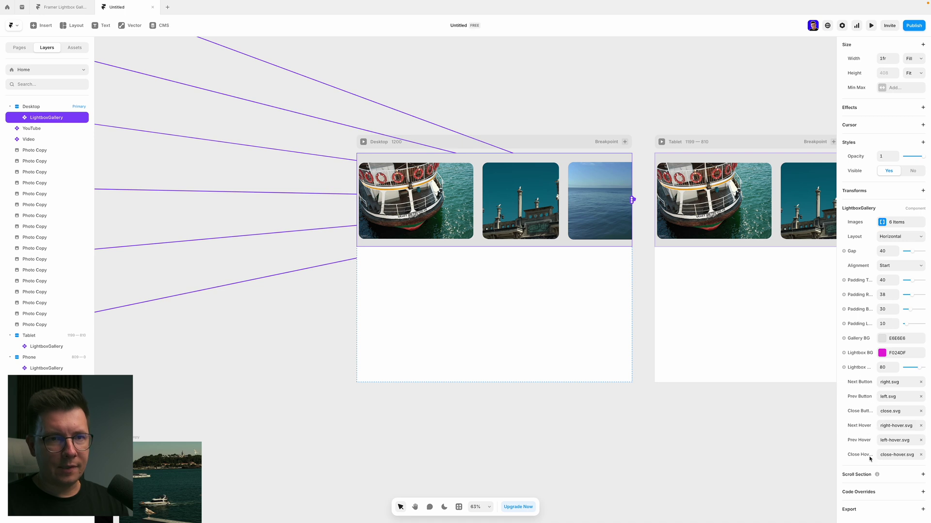
left_click(543, 328)
- Duplicate the LightboxGallery with Ctrl+D and remove all images from the copy
left_click(507, 179)
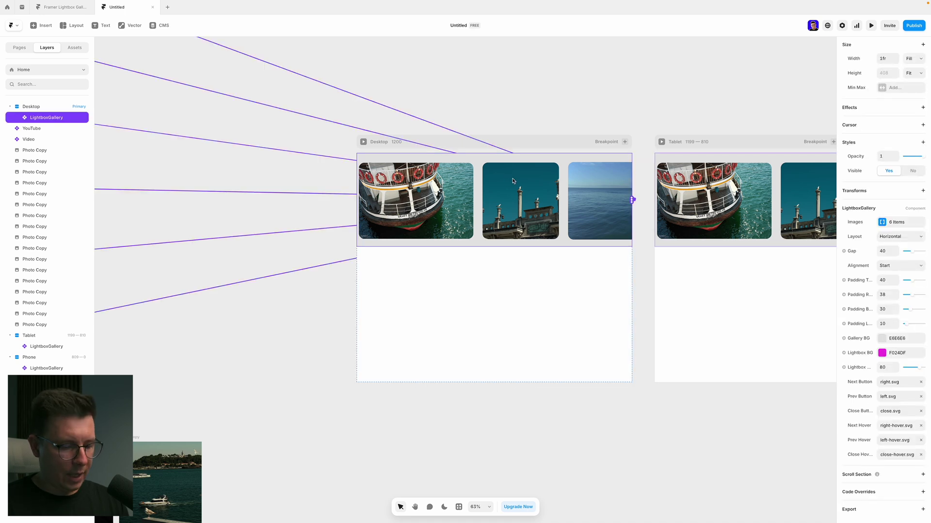
key("ctrl+d")
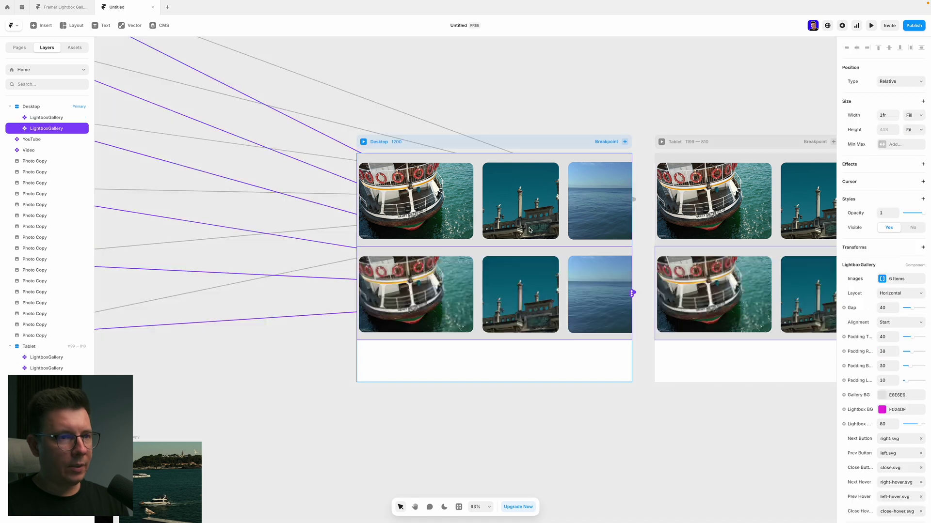
left_click(881, 279)
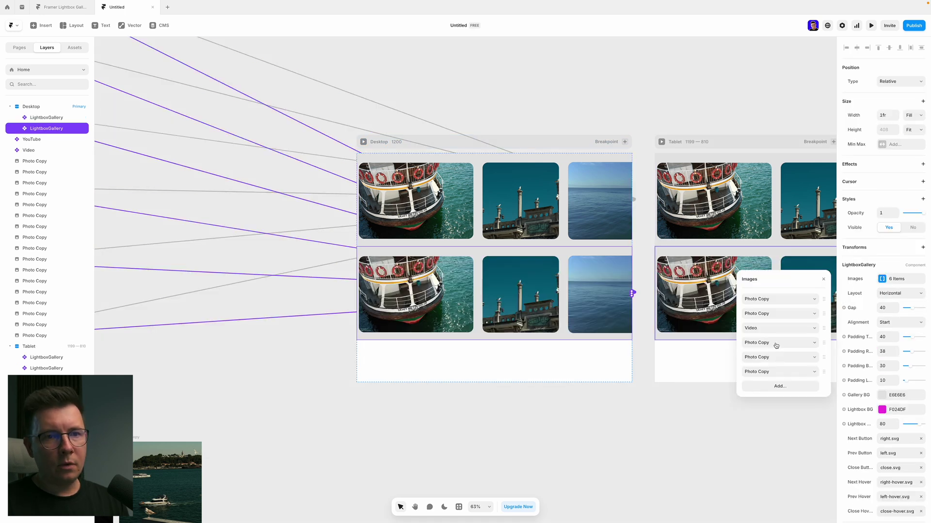
right_click(823, 314)
left_click(833, 321)
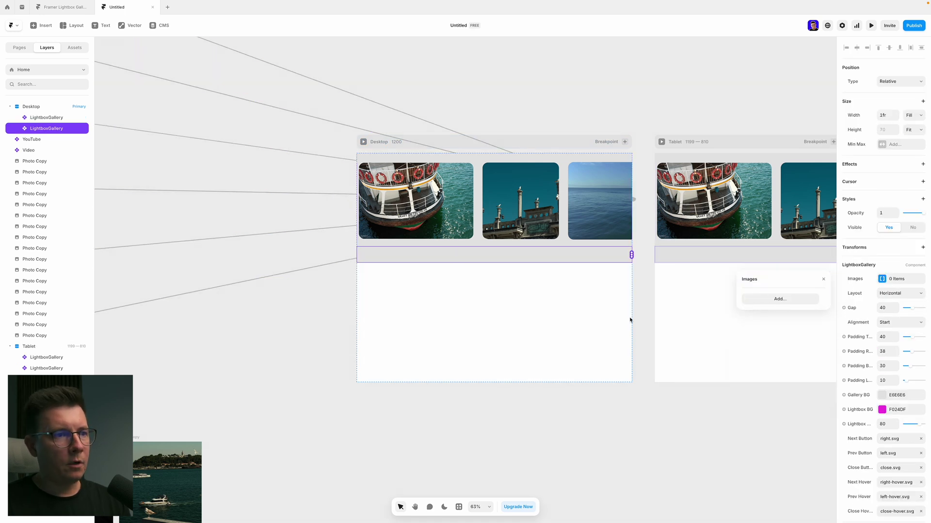
left_click(610, 357)
scroll(567, 297, "down", 5)
scroll(568, 293, "up", 3)
- Link the grid photos, including the black-and-white harbour, boat and crowd photos, to the second gallery
left_click(567, 291)
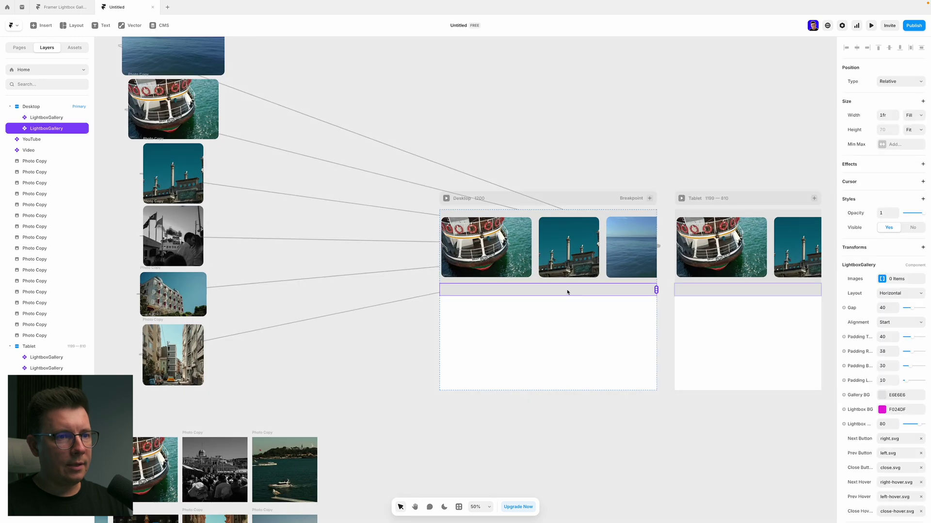
scroll(575, 290, "down", 2)
scroll(575, 289, "down", 2)
left_click_drag(665, 246, 208, 374)
left_click(659, 246)
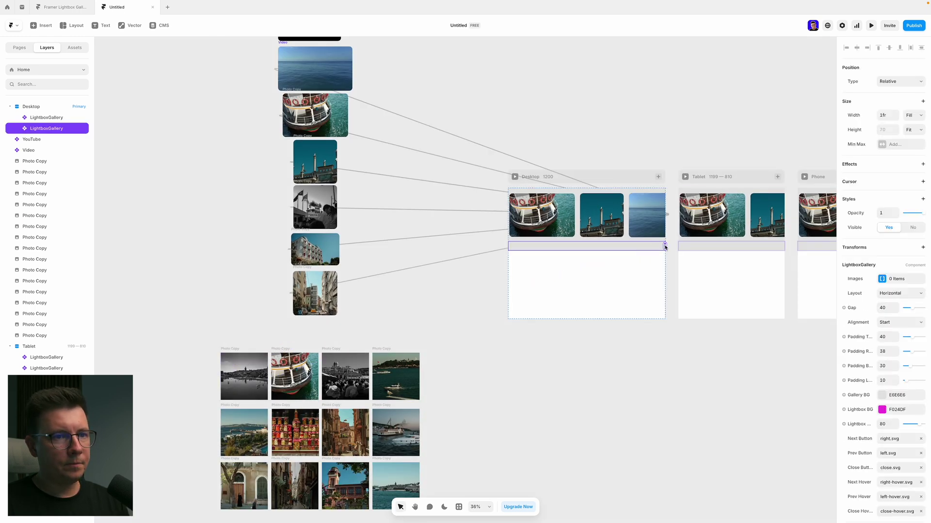
mouse_move(665, 246)
left_mouse_down()
mouse_move(275, 391)
mouse_move(245, 381)
left_mouse_up()
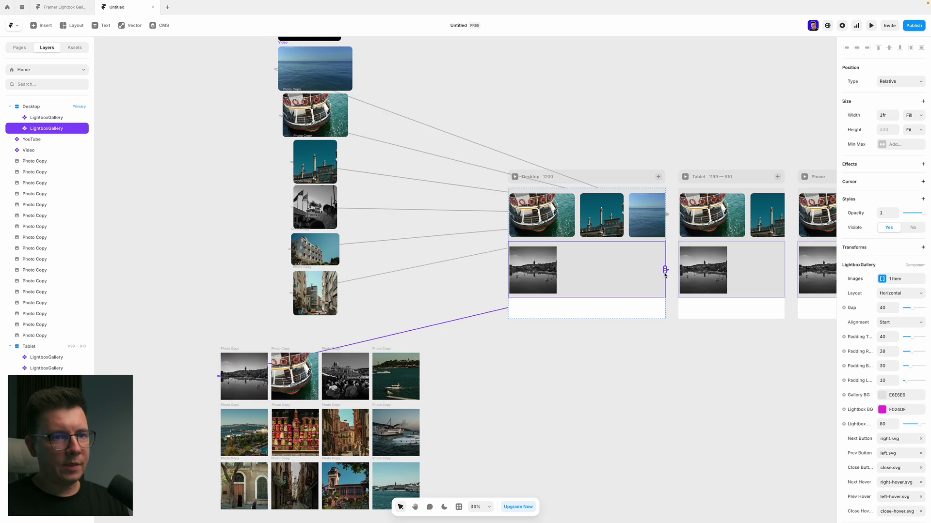
left_click_drag(664, 270, 295, 376)
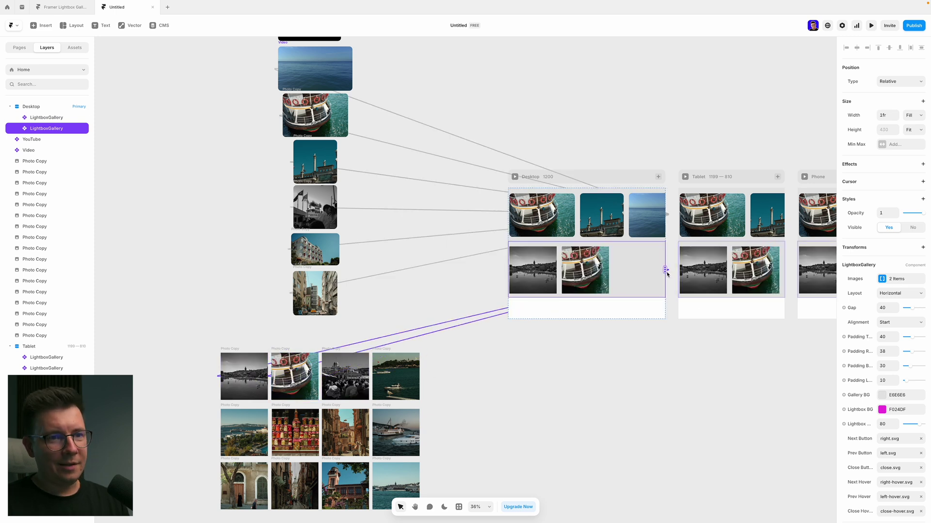
left_click_drag(666, 270, 343, 376)
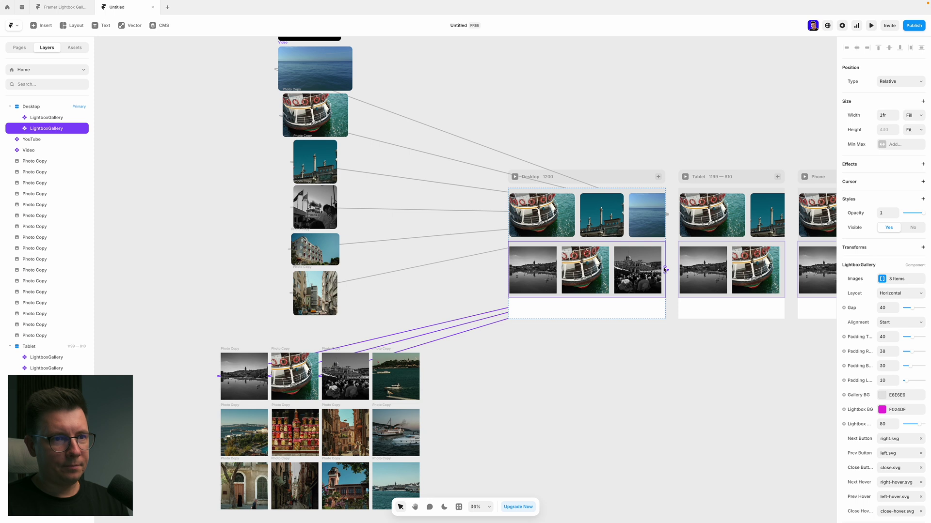
left_click_drag(664, 270, 289, 434)
scroll(339, 291, "down", 3)
left_click_drag(666, 164, 403, 322)
- Switch the second LightboxGallery's Layout from Horizontal to Grid
left_click(536, 317)
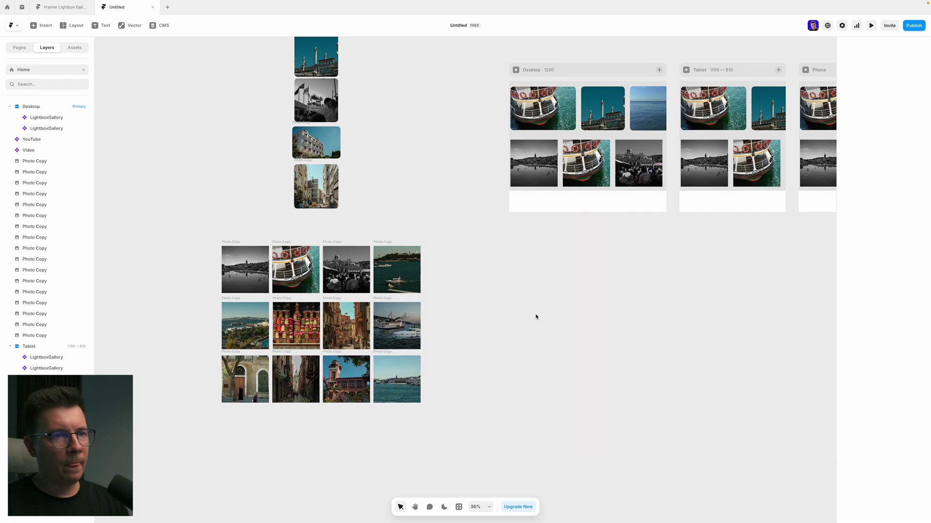
left_click(573, 169)
scroll(573, 169, "right", 2)
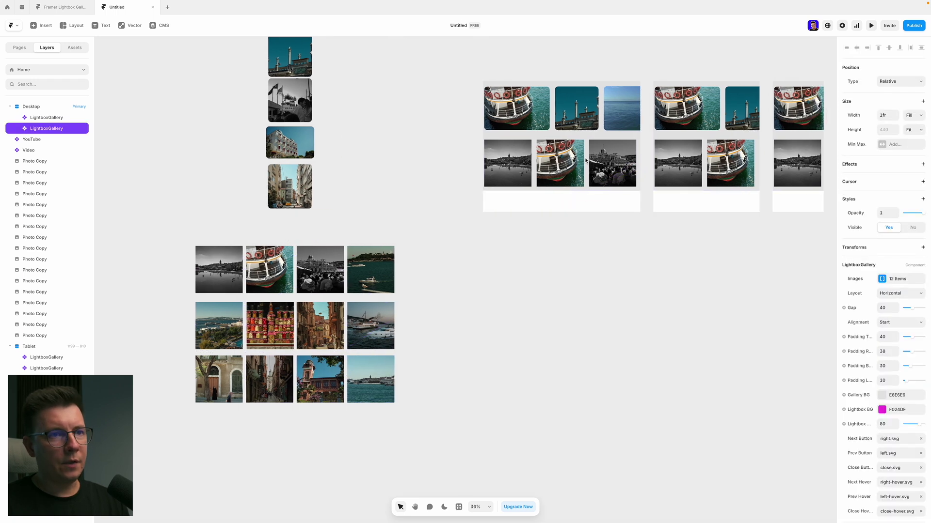
scroll(573, 170, "up", 5)
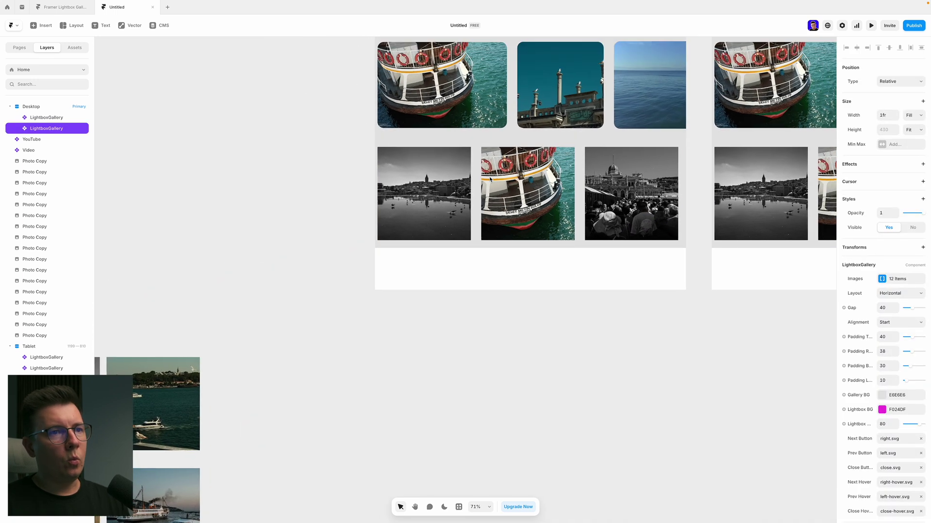
scroll(394, 80, "up", 3)
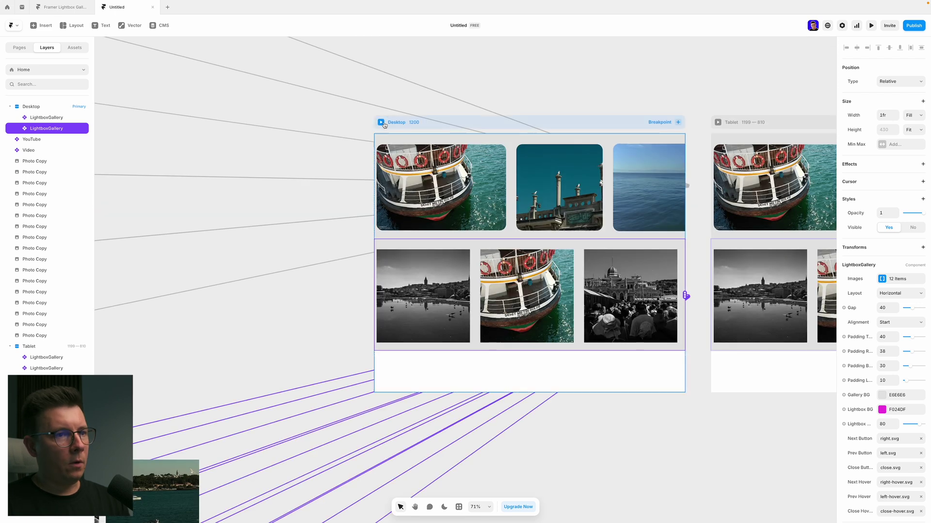
scroll(566, 252, "down", 1)
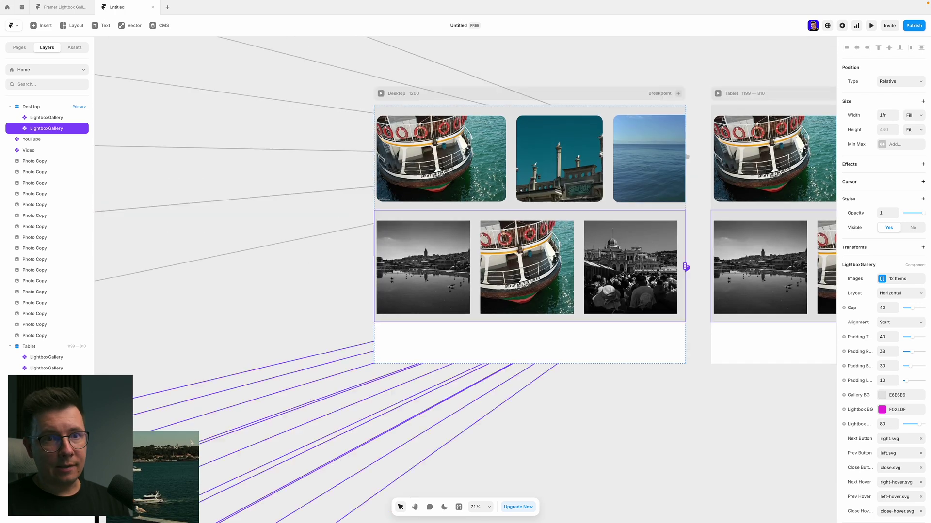
left_click(885, 295)
left_click(890, 304)
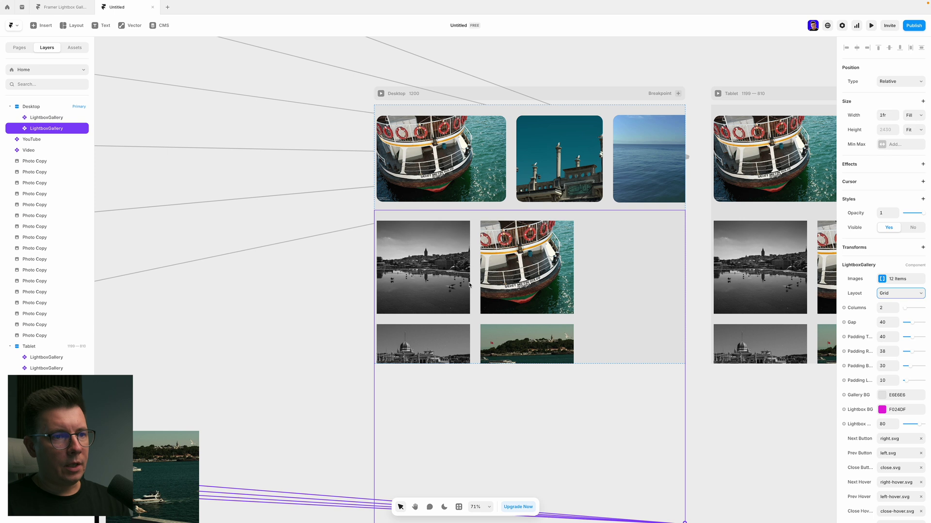
- Set the Desktop breakpoint's height to Fit so it grows with the grid
left_click(409, 95)
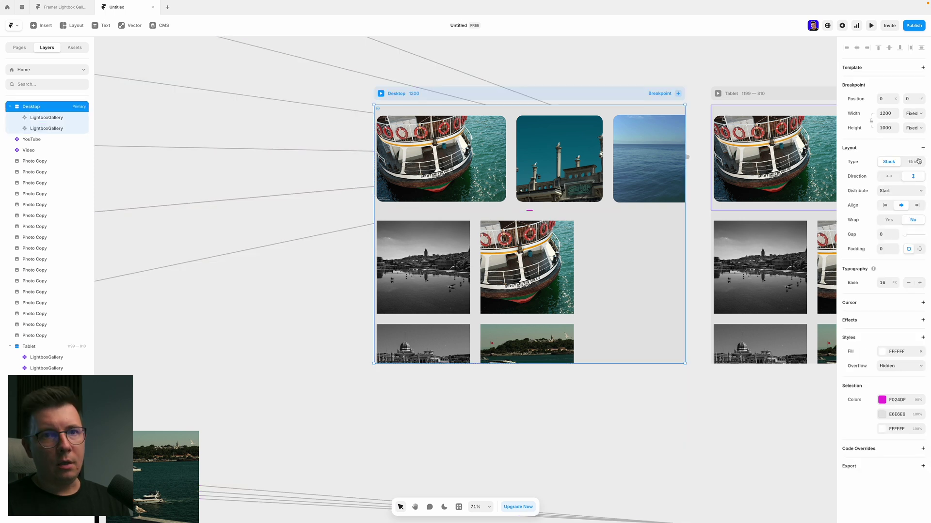
left_click(915, 127)
left_click(910, 156)
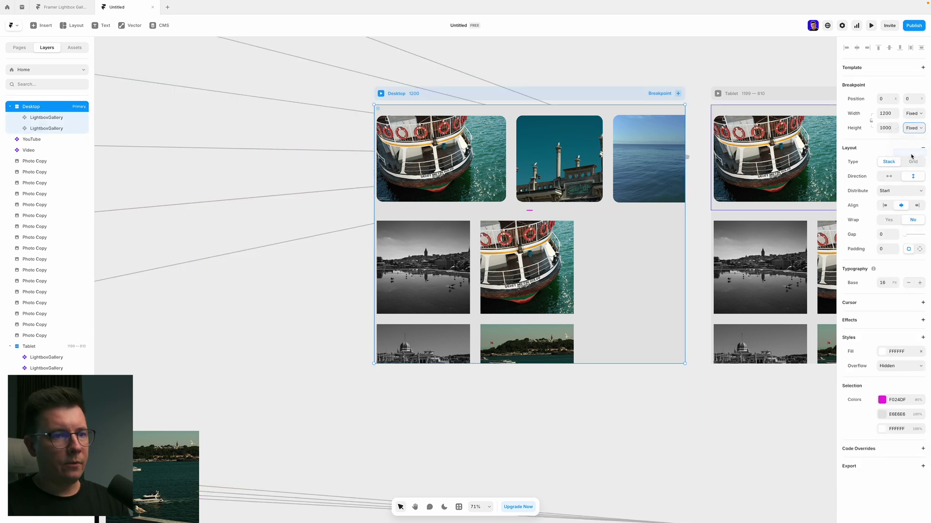
scroll(588, 243, "down", 5)
scroll(556, 210, "up", 3)
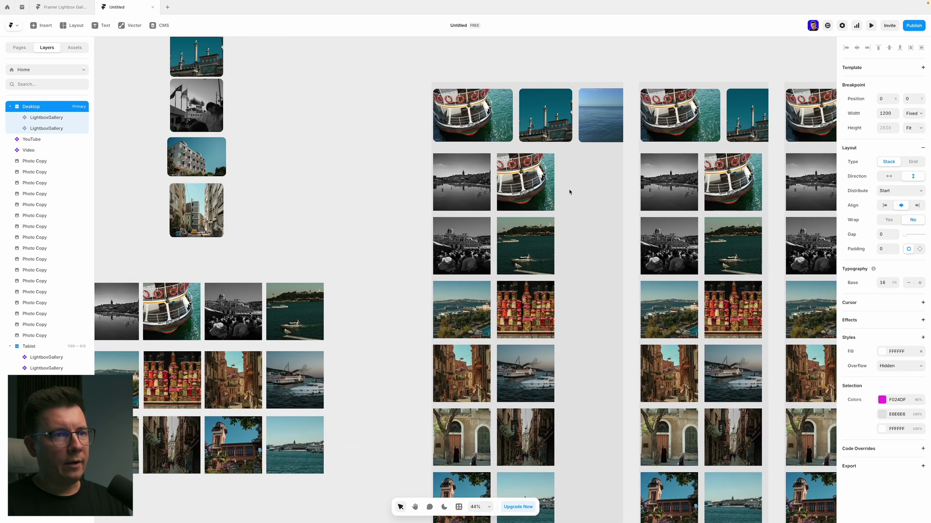
- Give the gallery in the Desktop frame 3 columns and a 20 gap between images
left_click(564, 235)
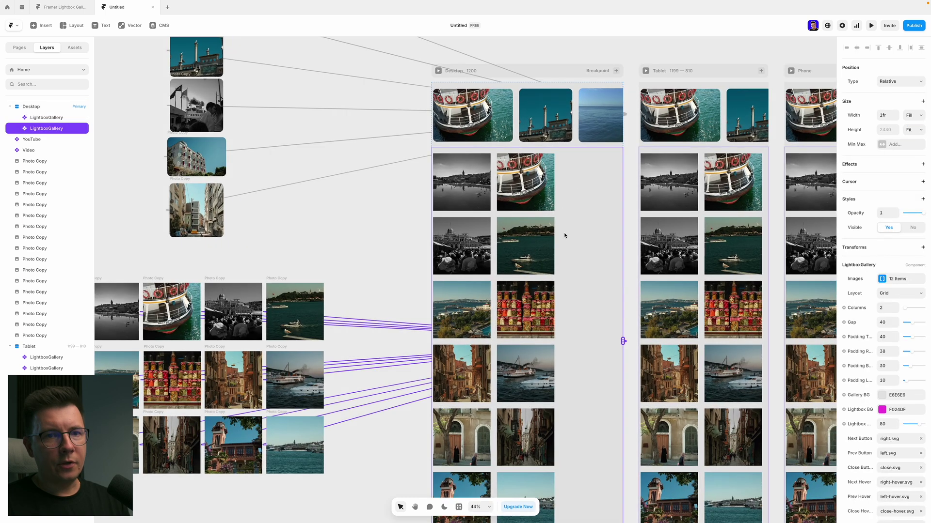
left_click(882, 307)
type("3")
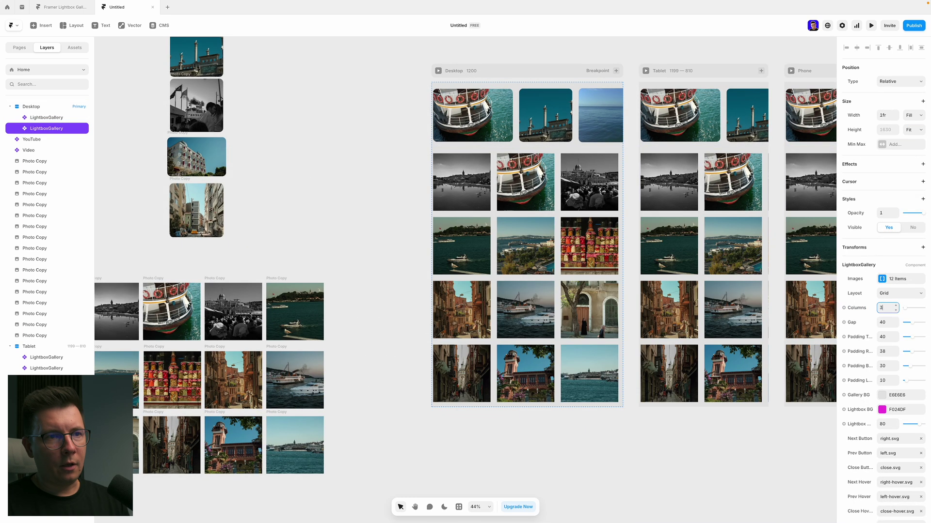
left_click(886, 322)
type("10")
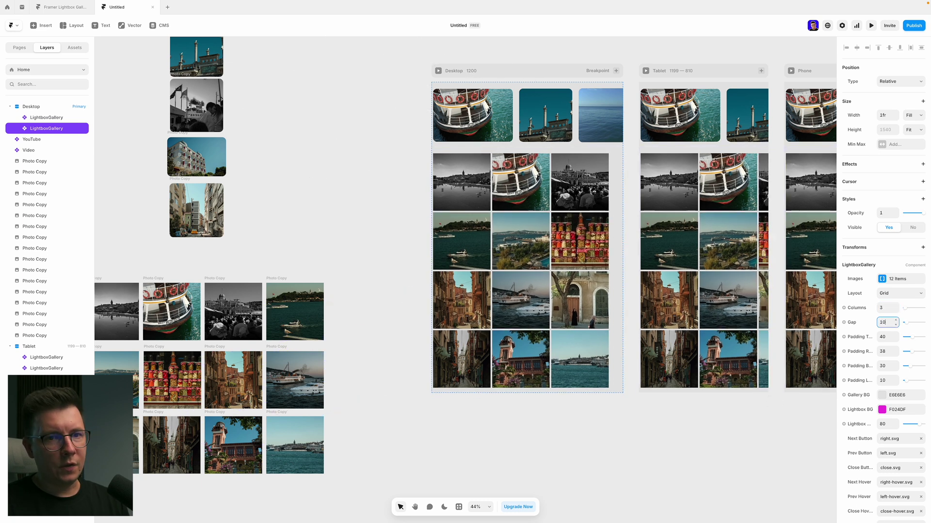
key("shift+Up")
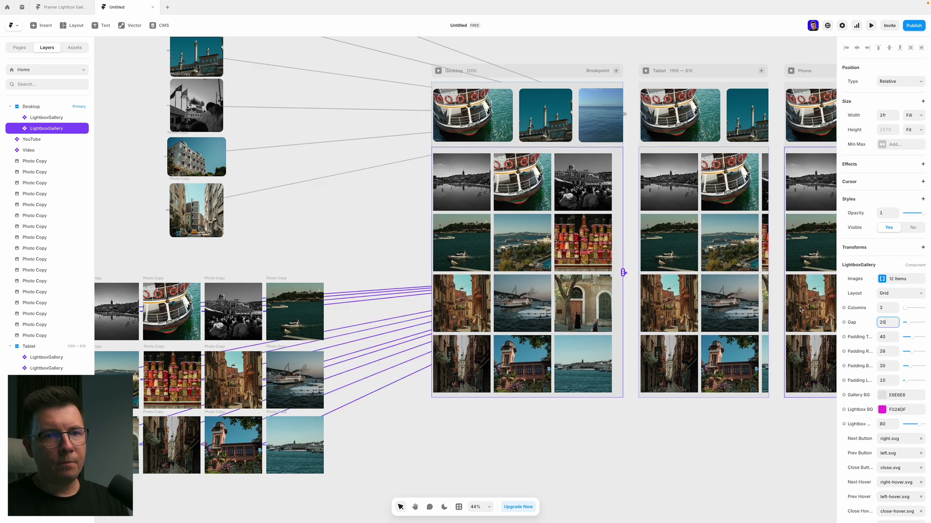
scroll(888, 366, "down", 3)
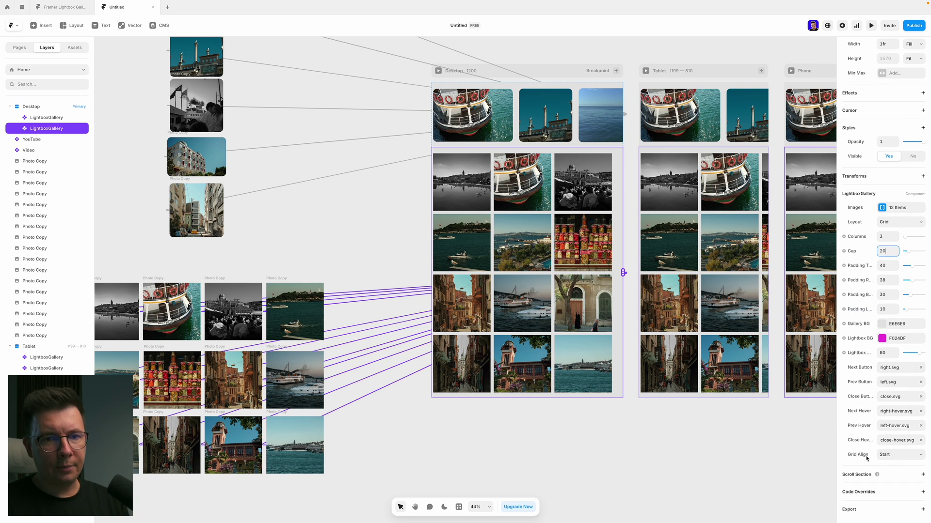
- Preview the Desktop page widened to about 2510 px, then return to the canvas
key("super+p")
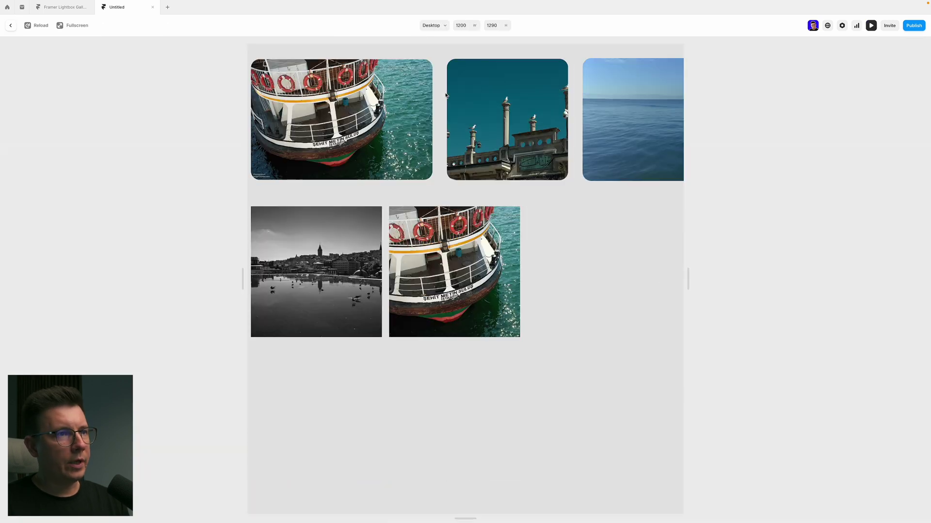
left_click_drag(688, 276, 925, 277)
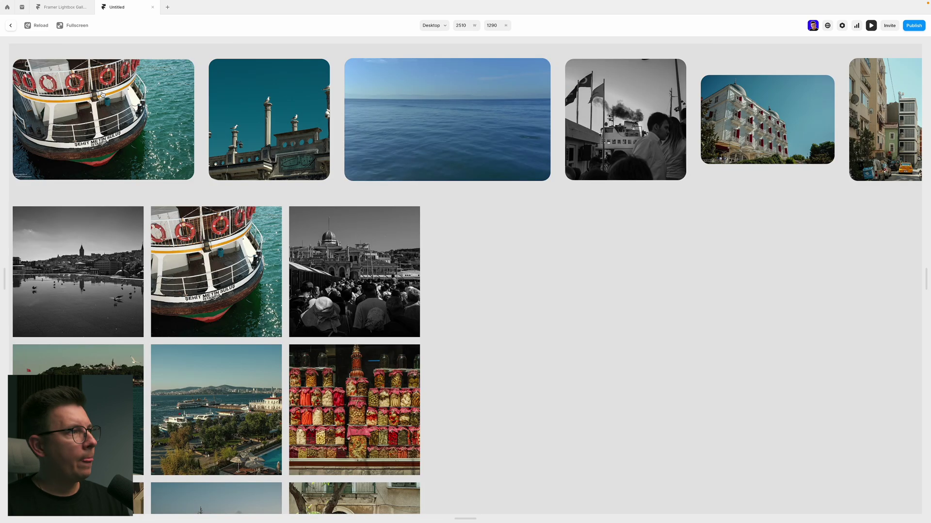
left_click(15, 26)
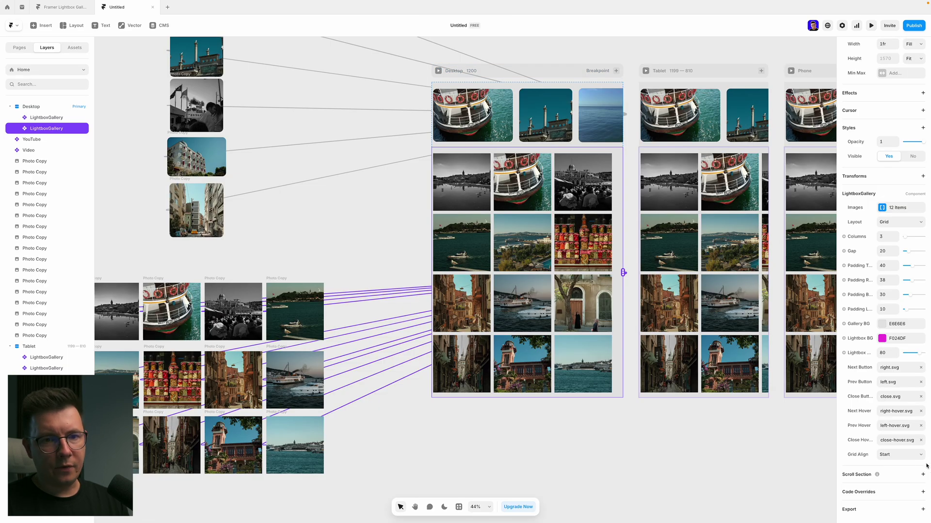
left_click(904, 456)
- Center the grid and set the gallery background to black (000000)
left_click(889, 463)
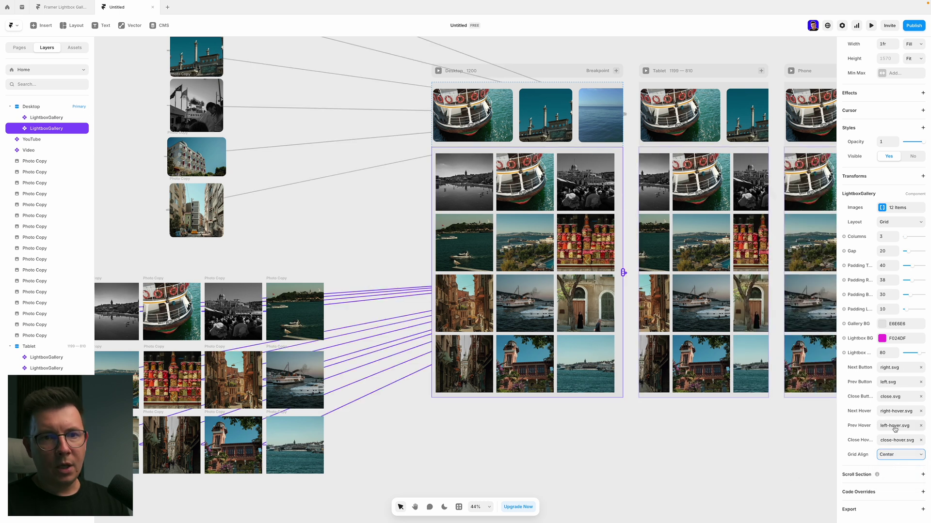
left_click(883, 325)
type("000000")
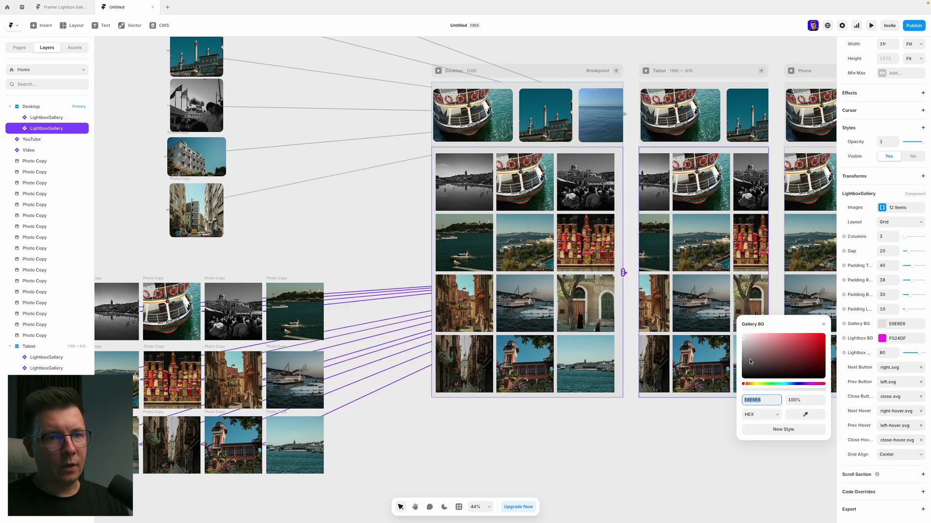
key("Return")
- Preview the Desktop page at a wider width, then close the preview
left_click(437, 72)
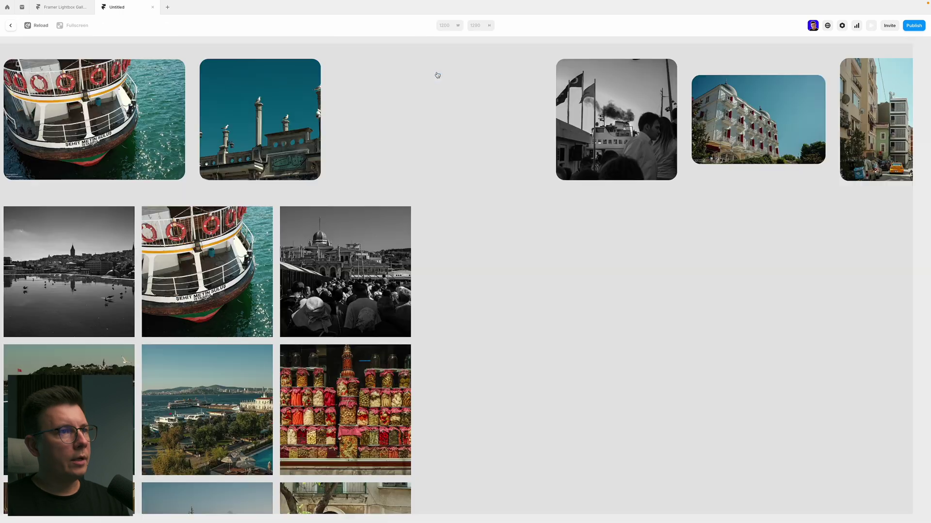
left_click_drag(687, 284, 926, 286)
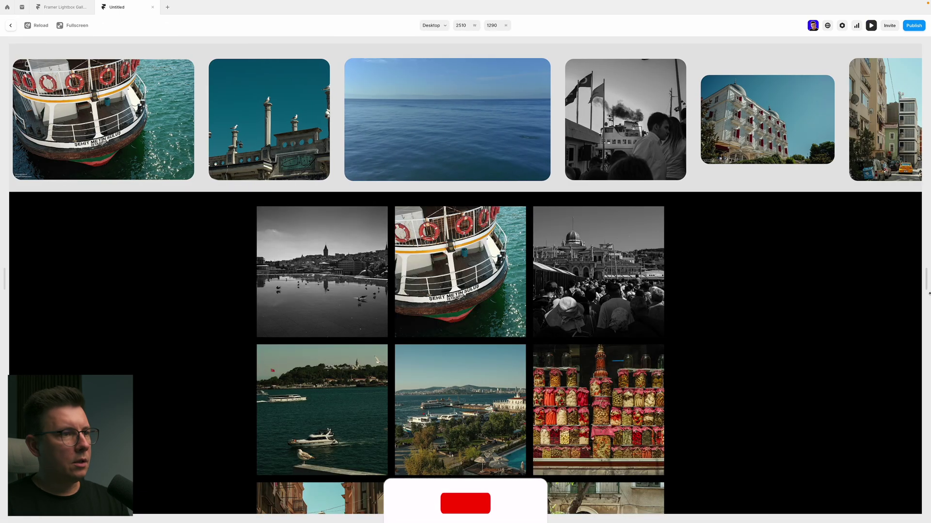
scroll(487, 391, "down", 3)
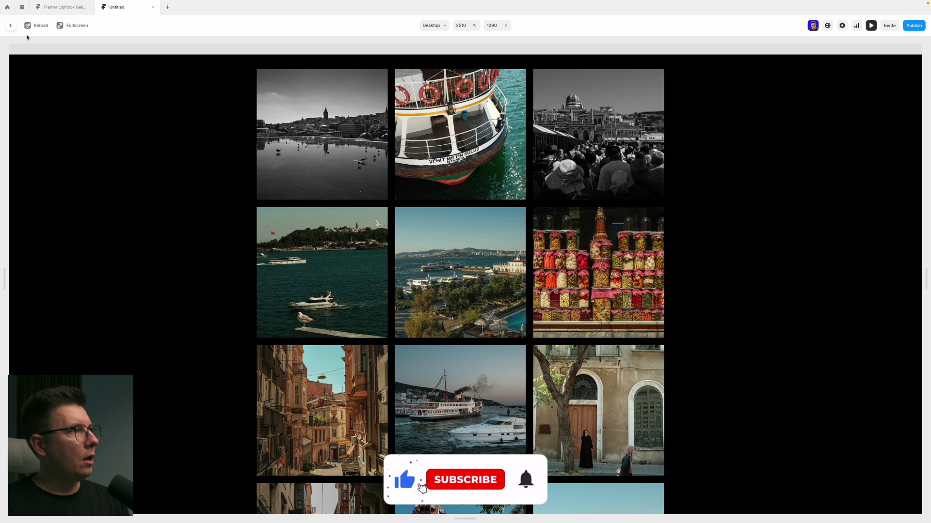
key("Escape")
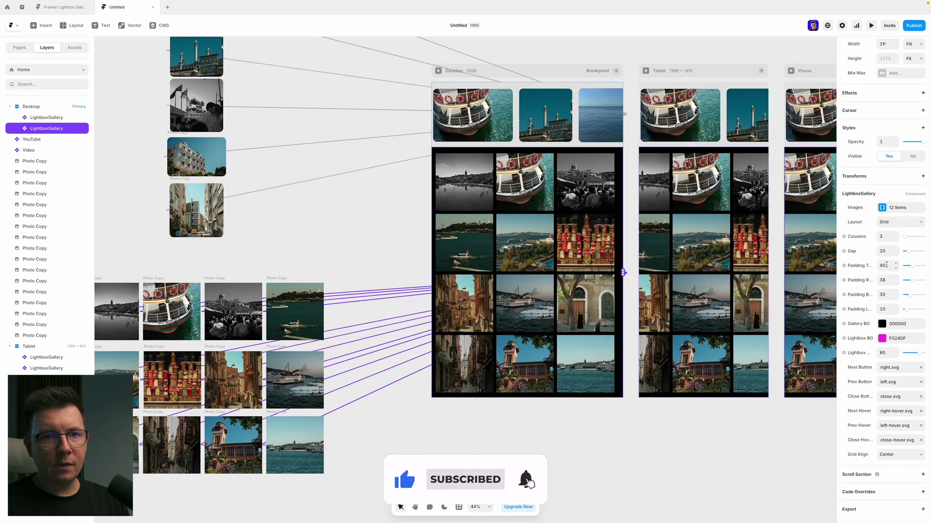
- Set the gallery's right, bottom and left padding to 40
left_click(887, 281)
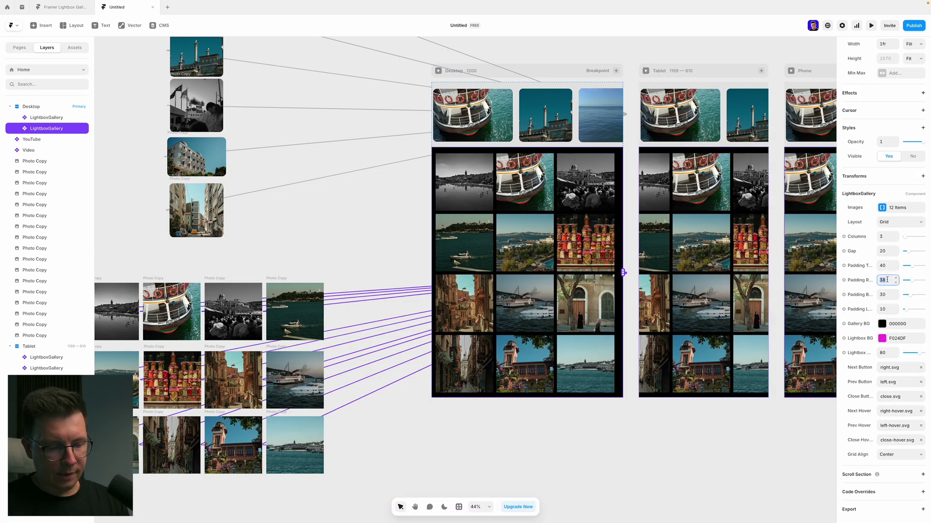
left_click(887, 294)
type("4")
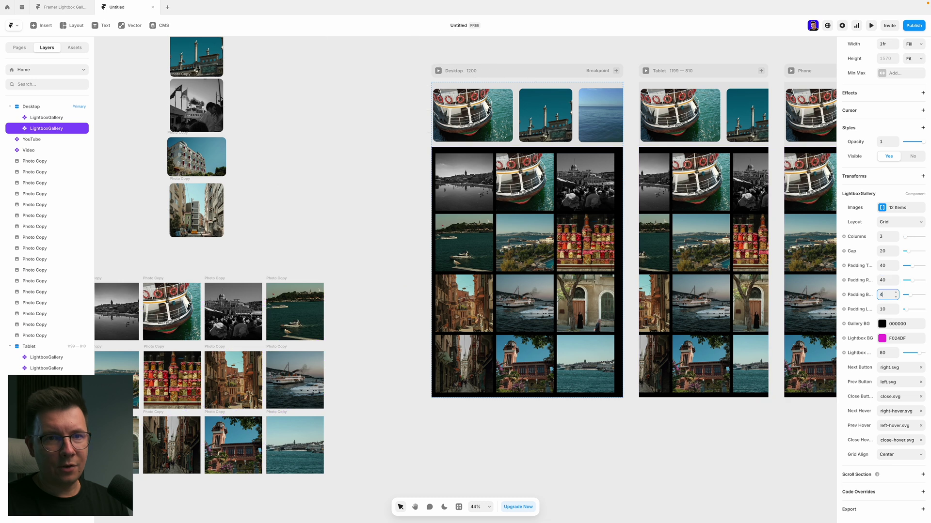
key("Return")
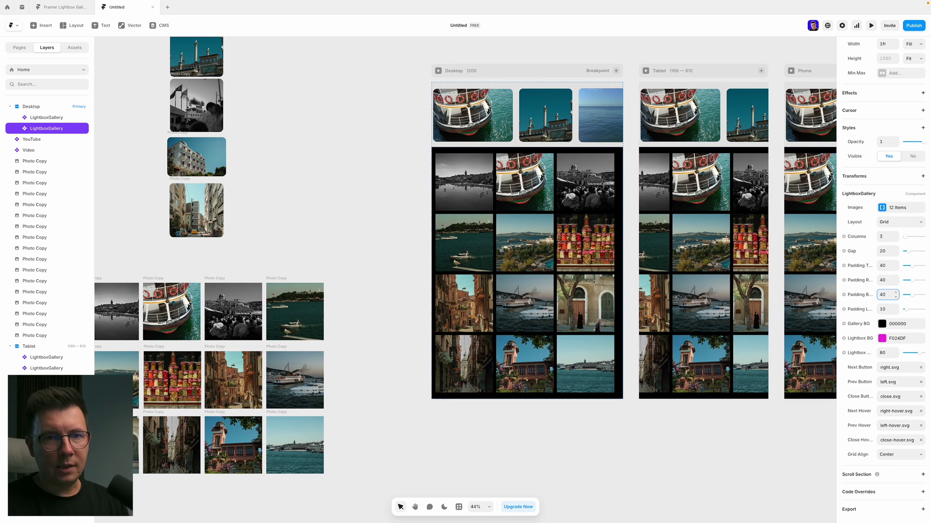
left_click(885, 308)
type("4")
key("BackSpace")
key("BackSpace")
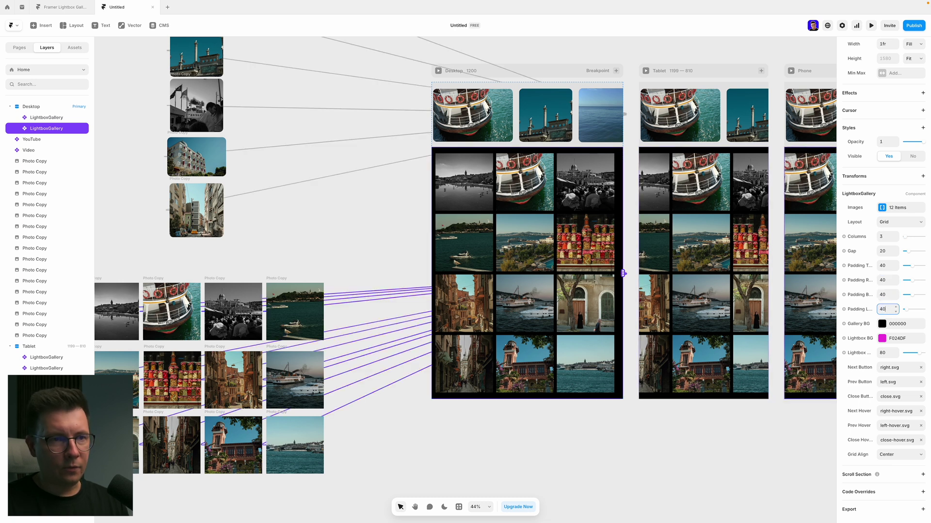
scroll(464, 355, "up", 2)
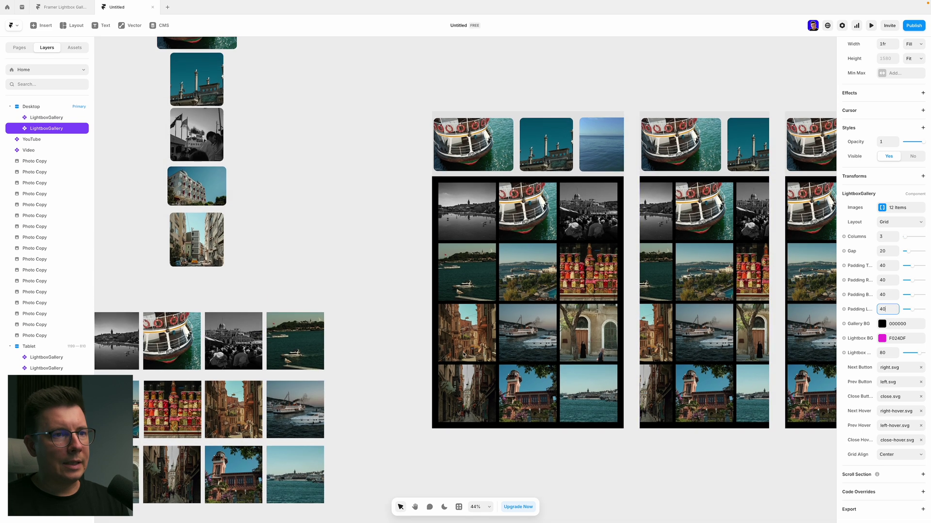
- Preview the page widened to about 2392 px, then return to editing
key("ctrl+p")
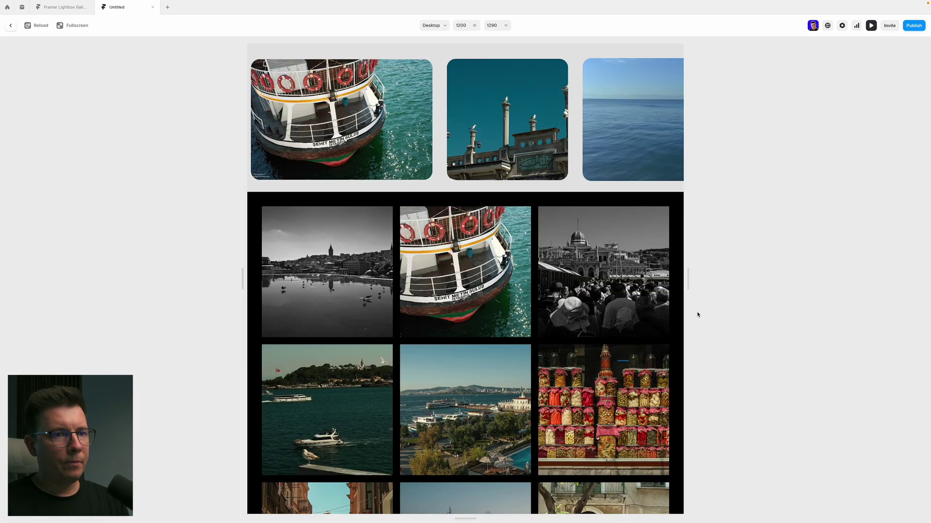
left_click_drag(689, 280, 902, 274)
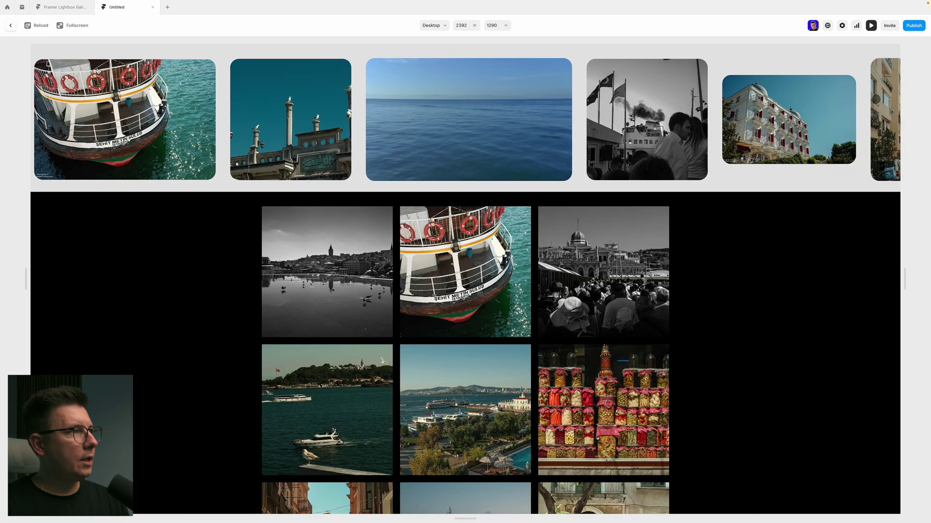
left_click(12, 26)
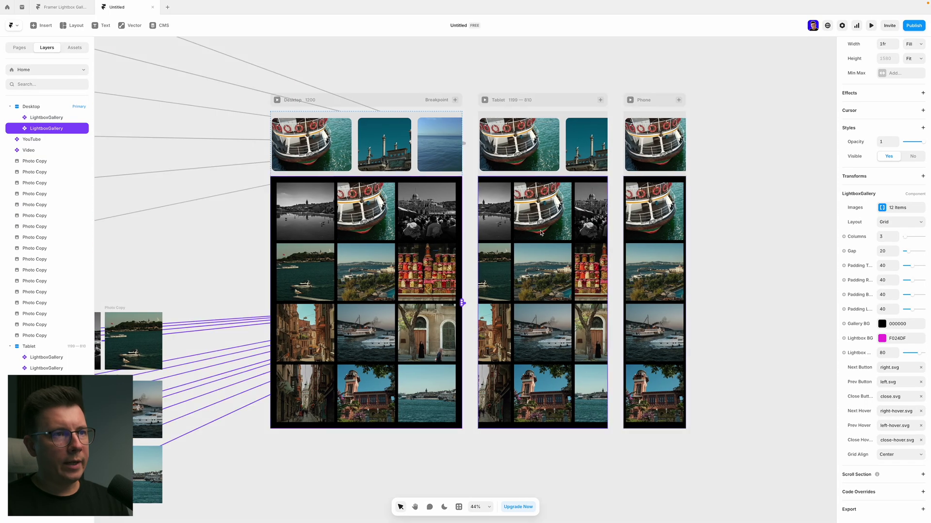
- Set the Tablet breakpoint's gallery to 2 columns
left_click(541, 233)
left_click(888, 293)
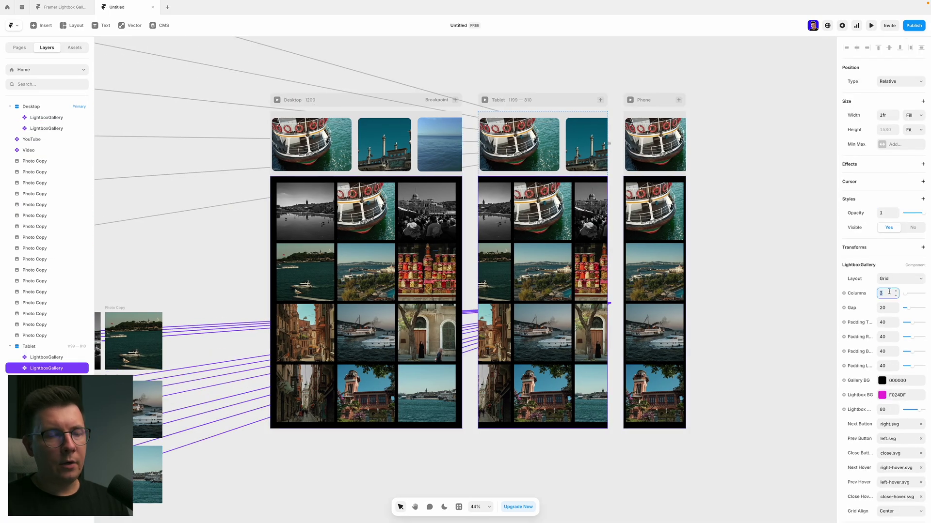
type("2")
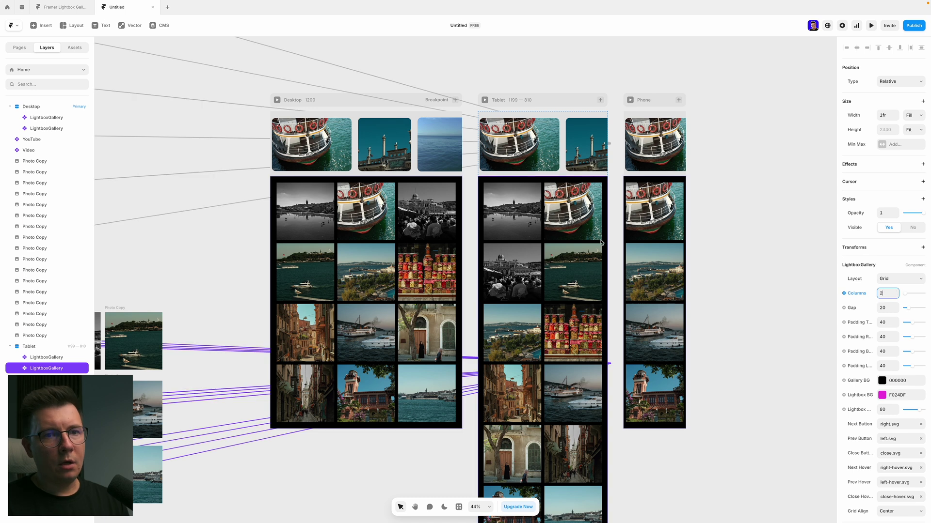
- Set the Phone breakpoint's gallery to 1 column
left_click(663, 229)
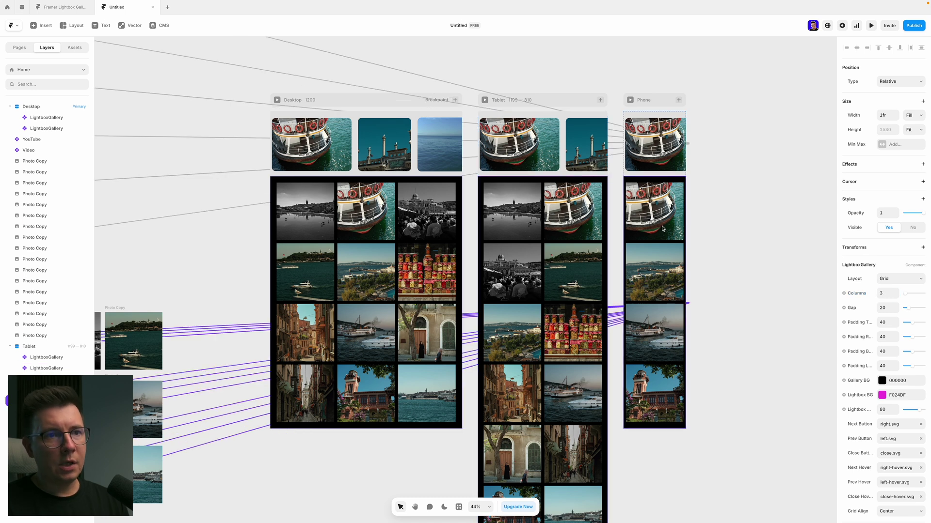
left_click(885, 294)
type("1")
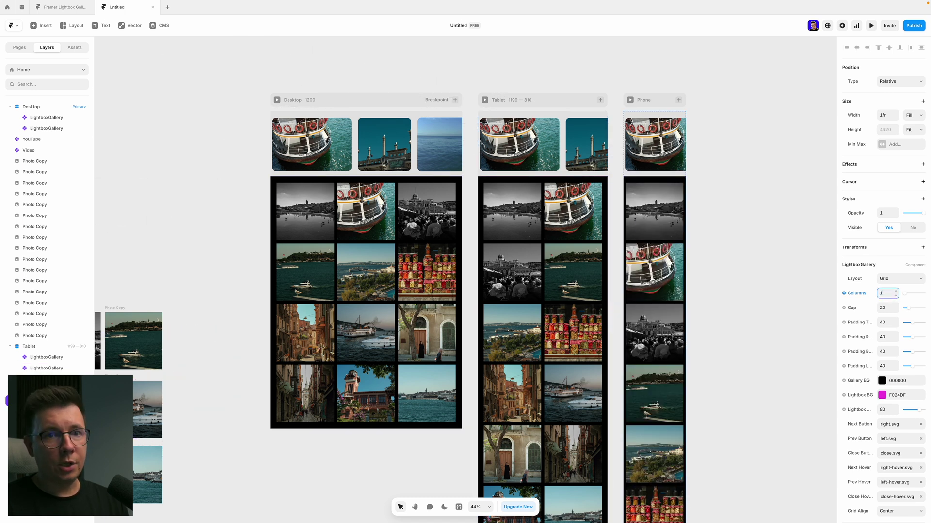
scroll(368, 242, "down", 3)
scroll(339, 145, "up", 2)
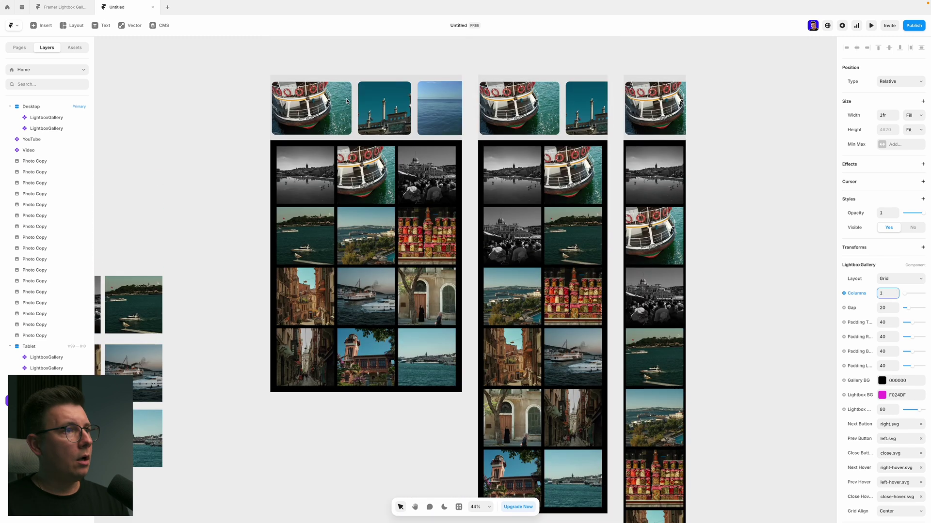
left_click(277, 64)
scroll(339, 242, "down", 2)
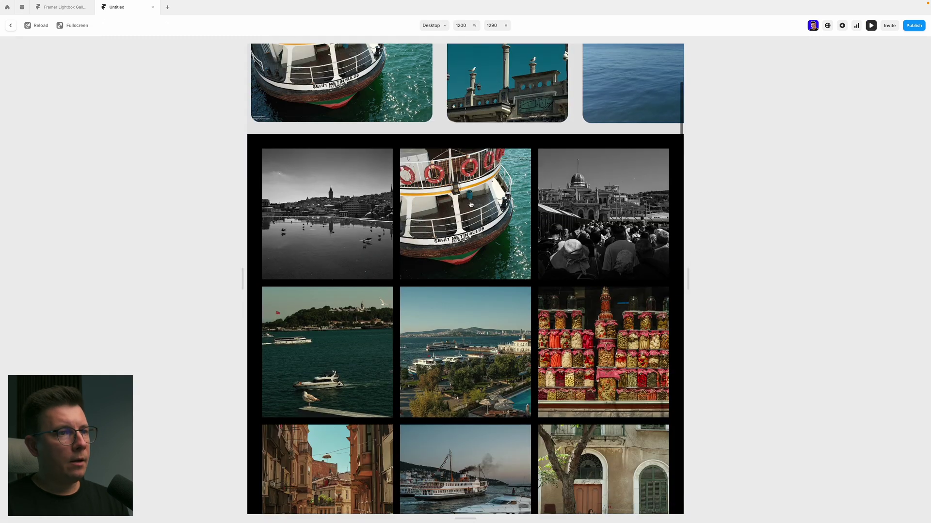
left_click(492, 211)
left_click(492, 211)
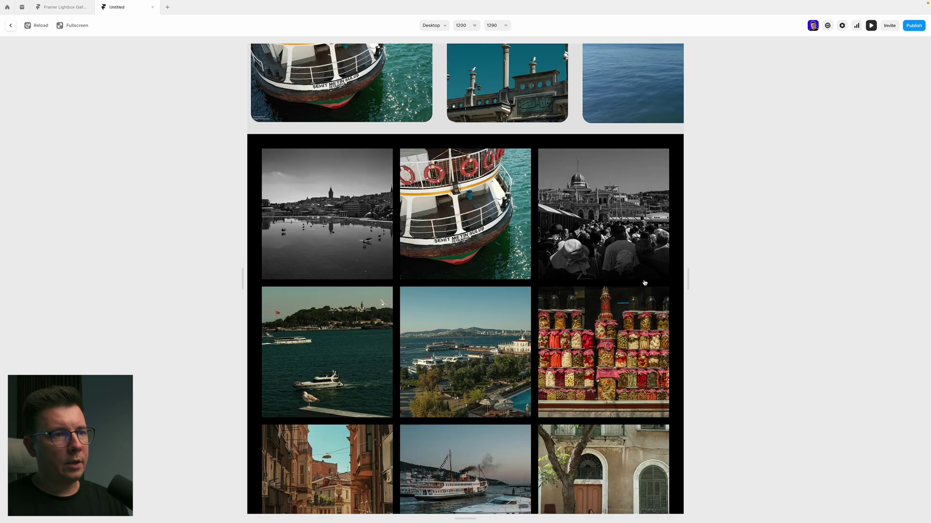
left_click(492, 211)
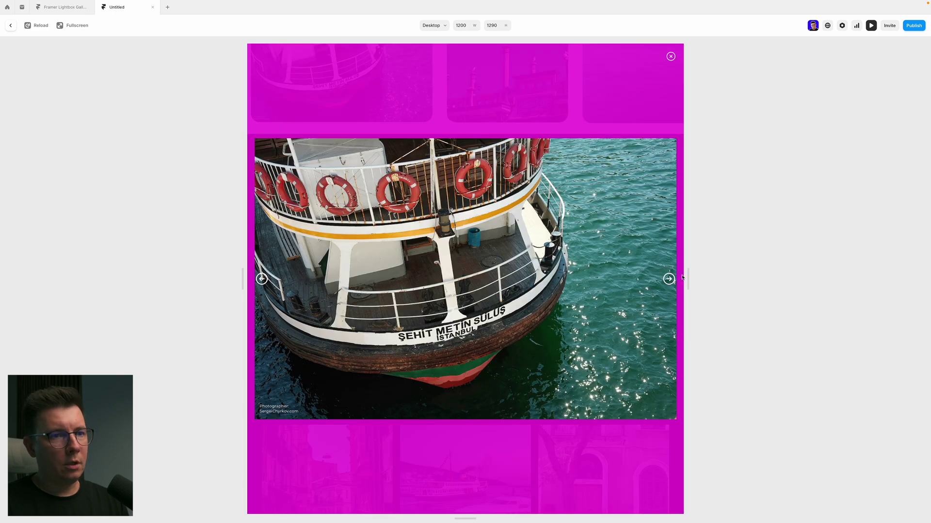
left_click_drag(688, 274, 929, 256)
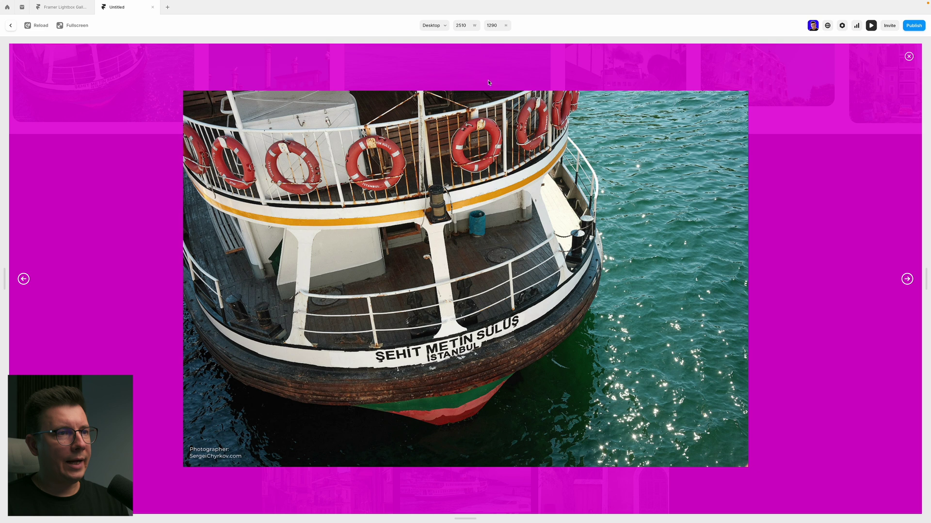
left_click(12, 26)
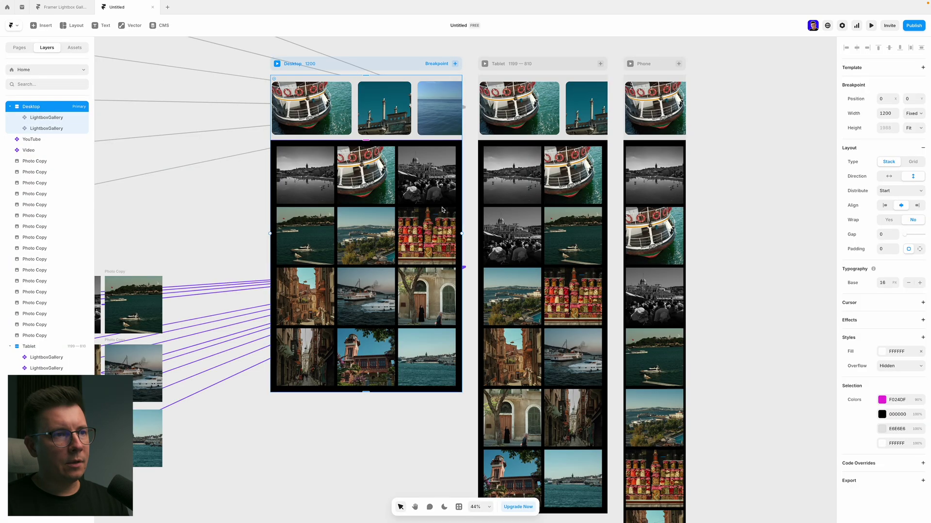
- Set the second LightboxGallery's Lightbox Height (%) to 100, then launch the Desktop preview
left_click(401, 201)
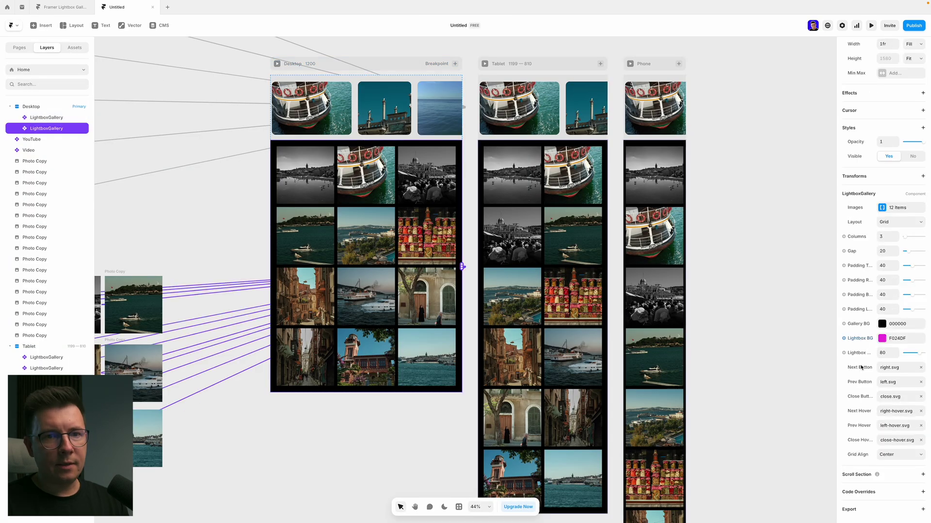
left_click(837, 347)
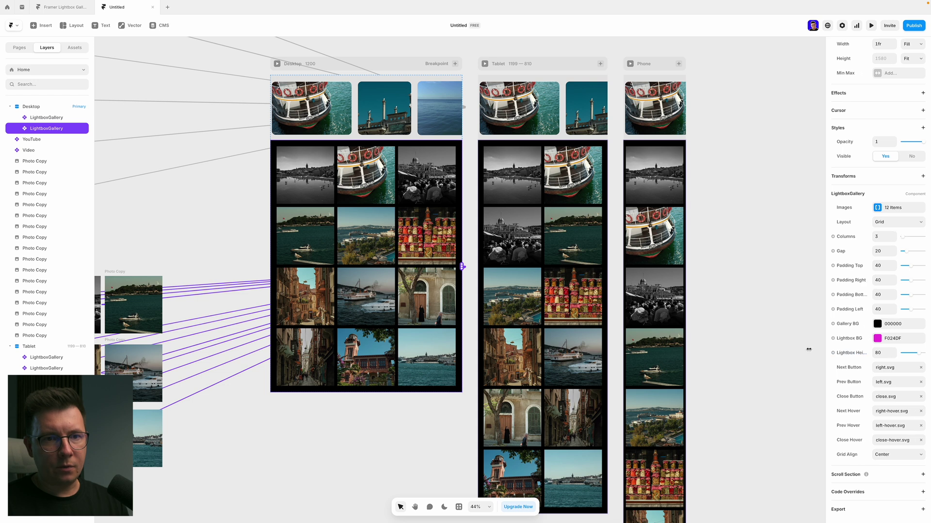
left_click(873, 353)
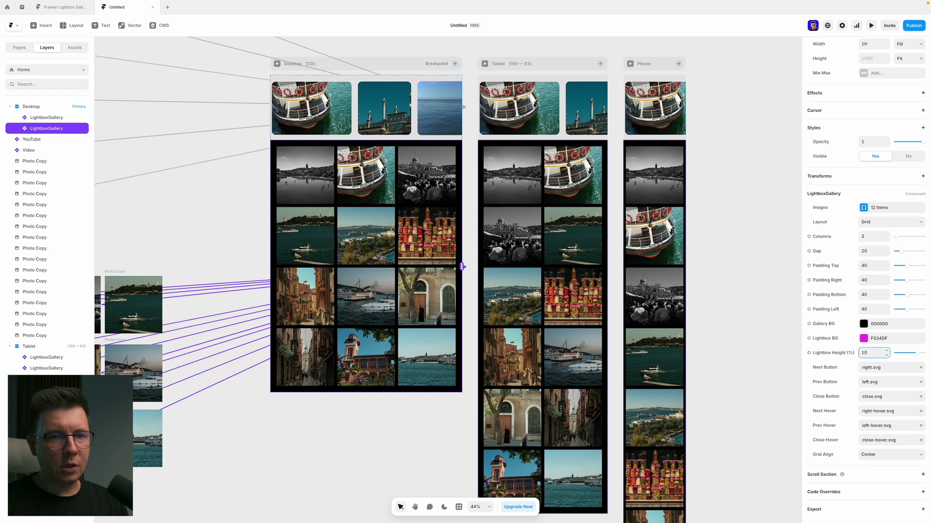
type("100")
left_click(228, 58)
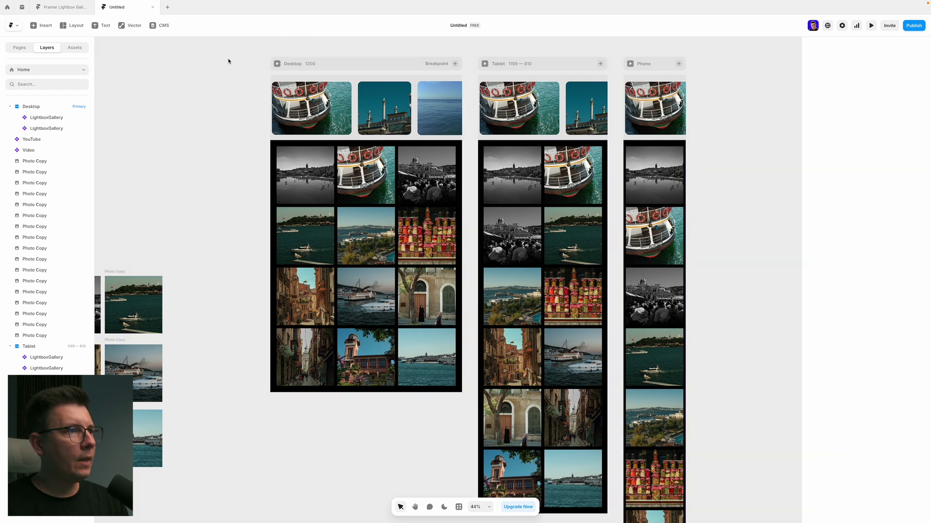
left_click(278, 64)
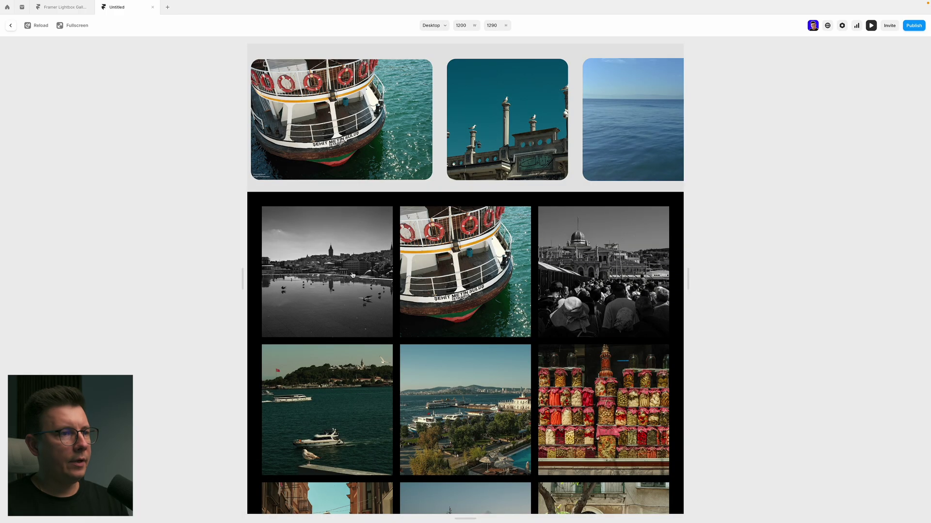
- Open the black-and-white photo and then a grid photo in the lightbox
left_click(317, 281)
key("Escape")
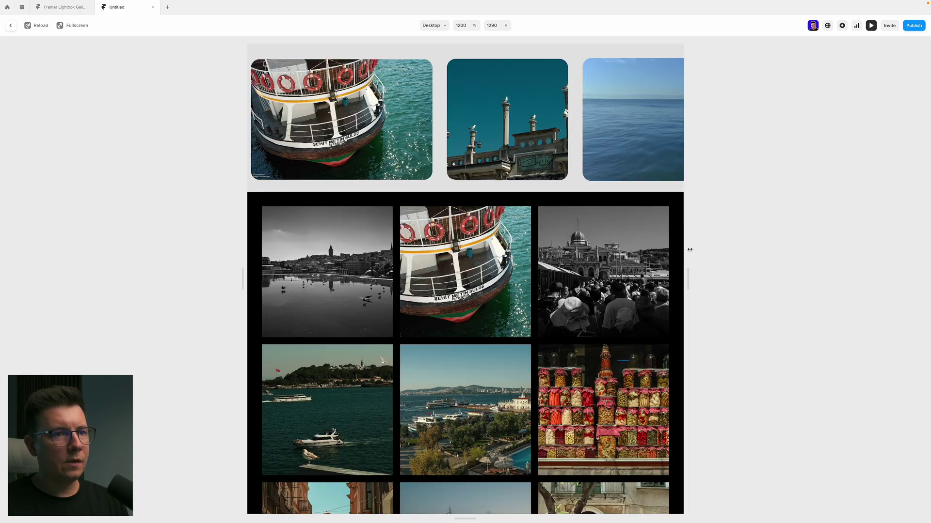
left_click(408, 251)
- Widen the preview to 2510 px, reload, view the boat photo, then exit the preview
left_click_drag(688, 272, 929, 255)
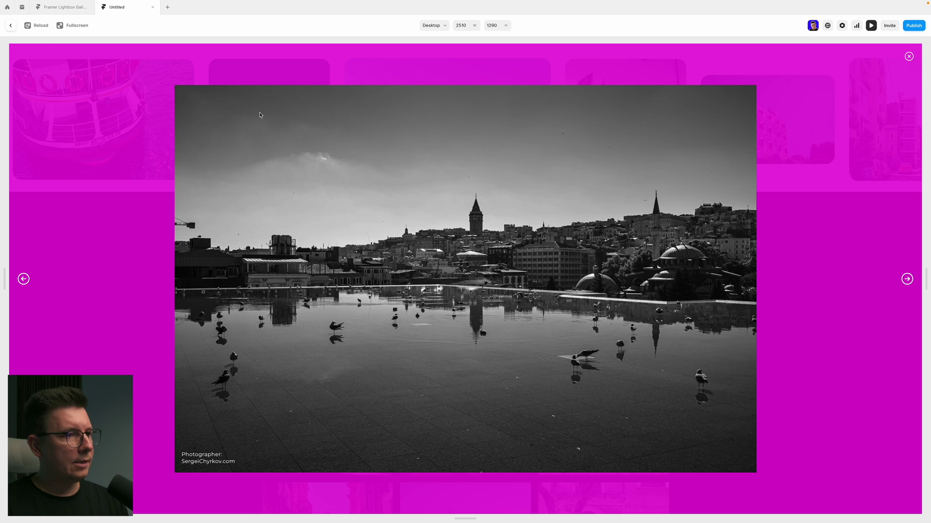
left_click(38, 25)
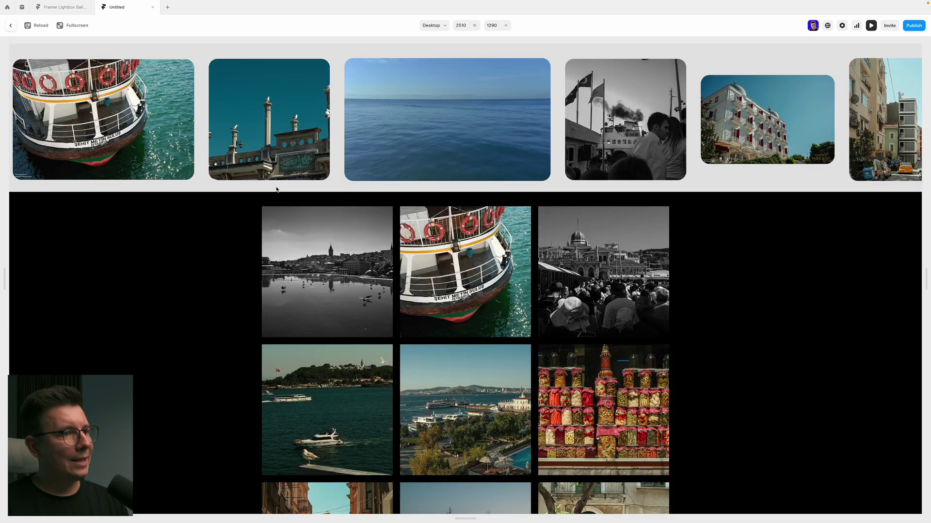
left_click(474, 280)
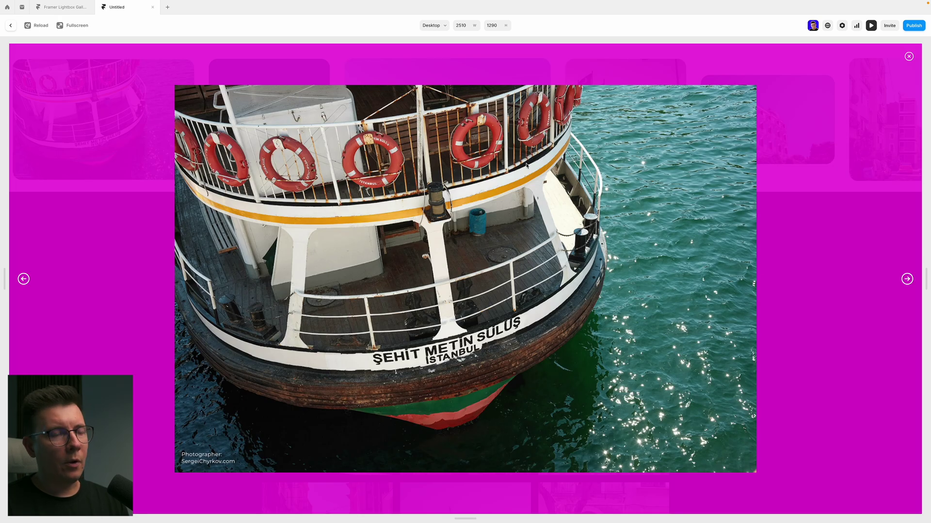
left_click(10, 28)
scroll(450, 250, "left", 2)
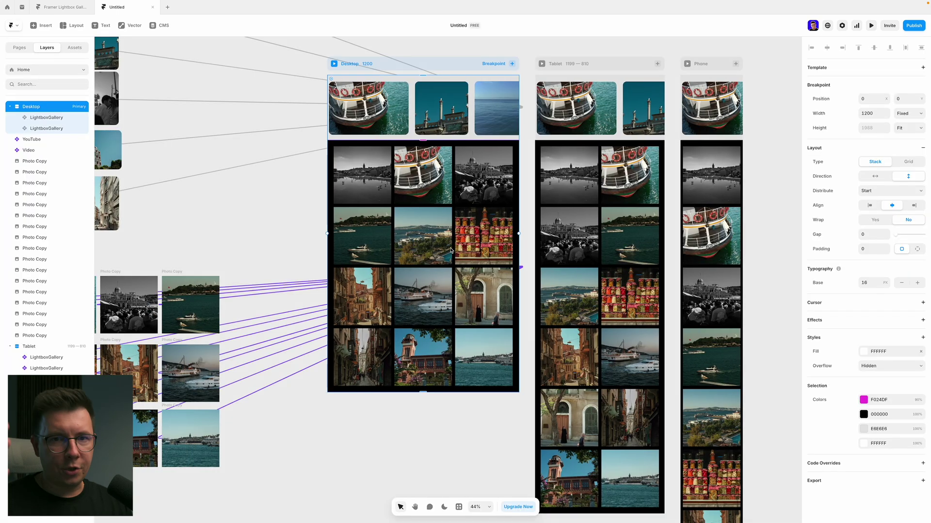
- Set the second LightboxGallery's Lightbox Height (%) to 30, then launch the Desktop preview
scroll(393, 270, "up", 1)
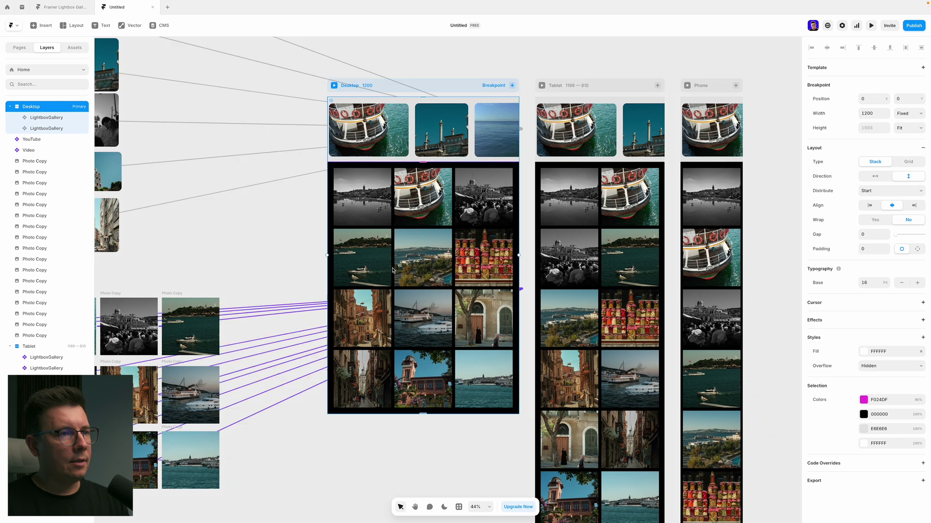
left_click(440, 203)
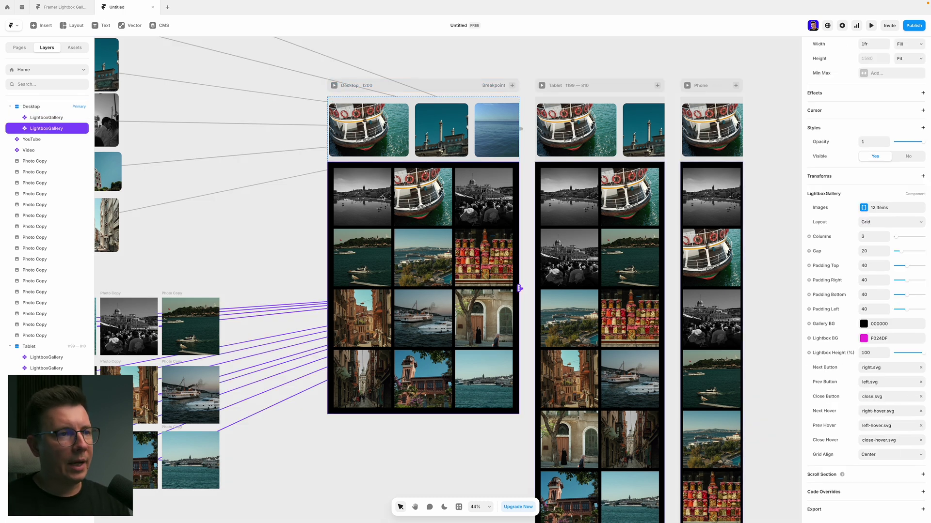
left_click(872, 353)
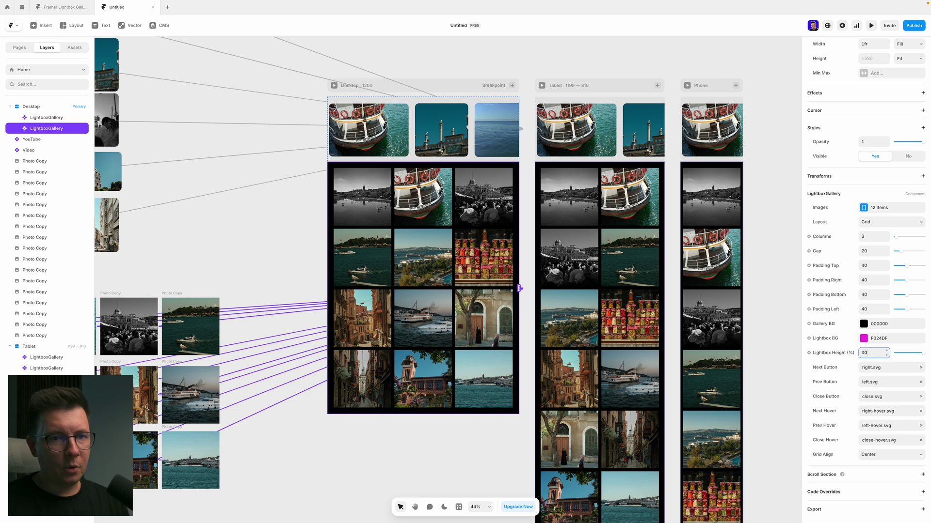
type("30")
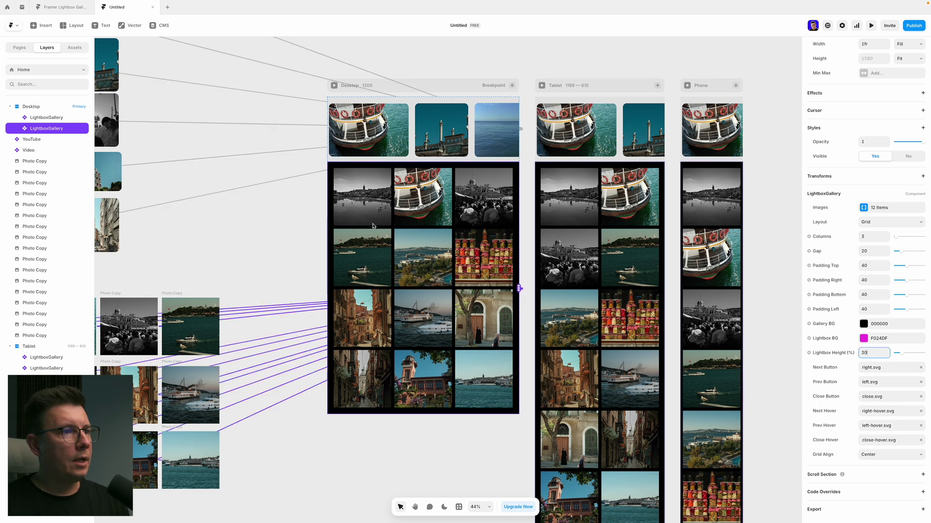
key("Return")
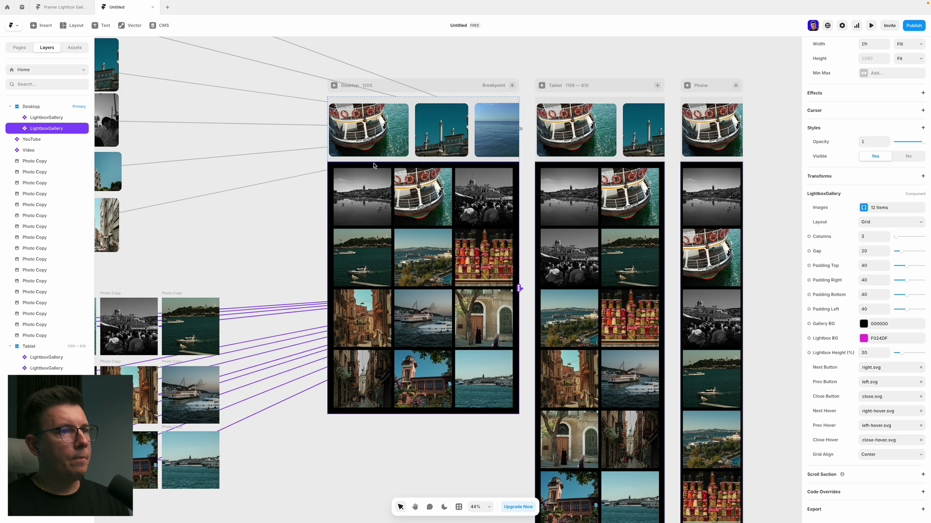
left_click(334, 86)
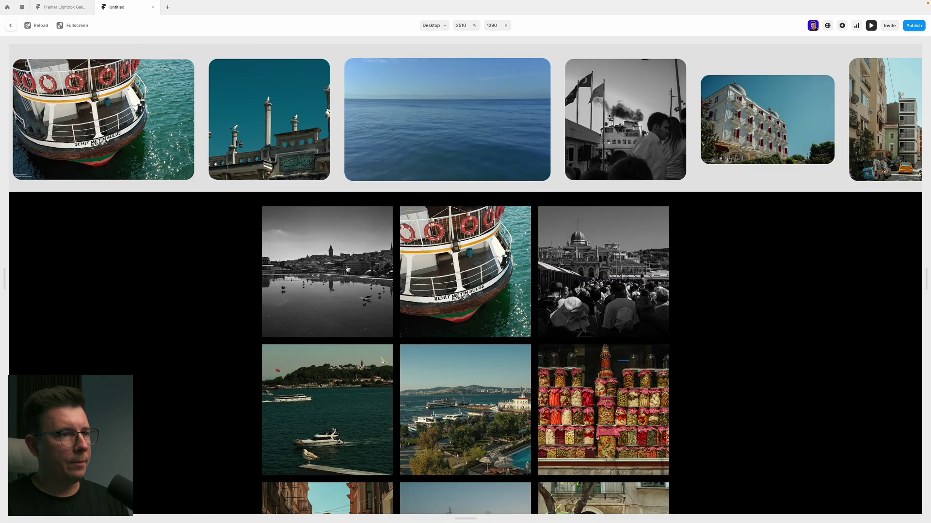
left_click(518, 238)
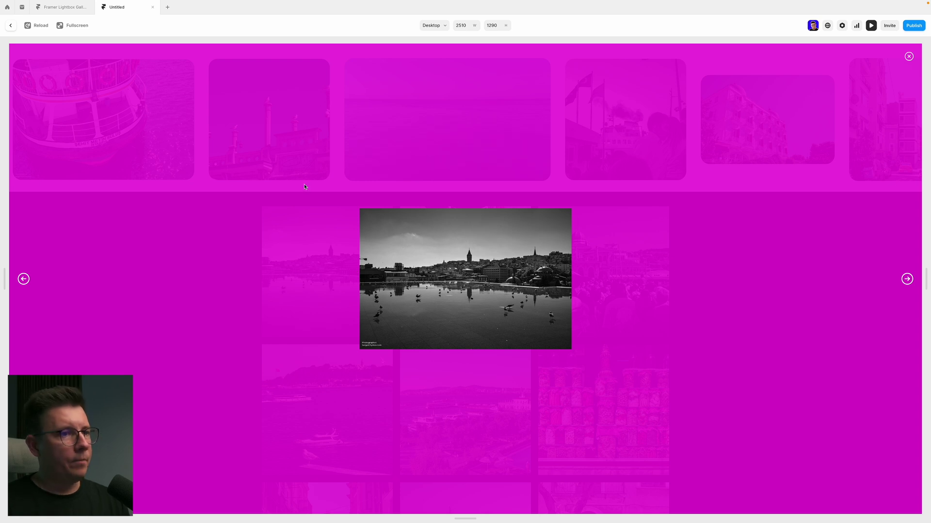
left_click(909, 57)
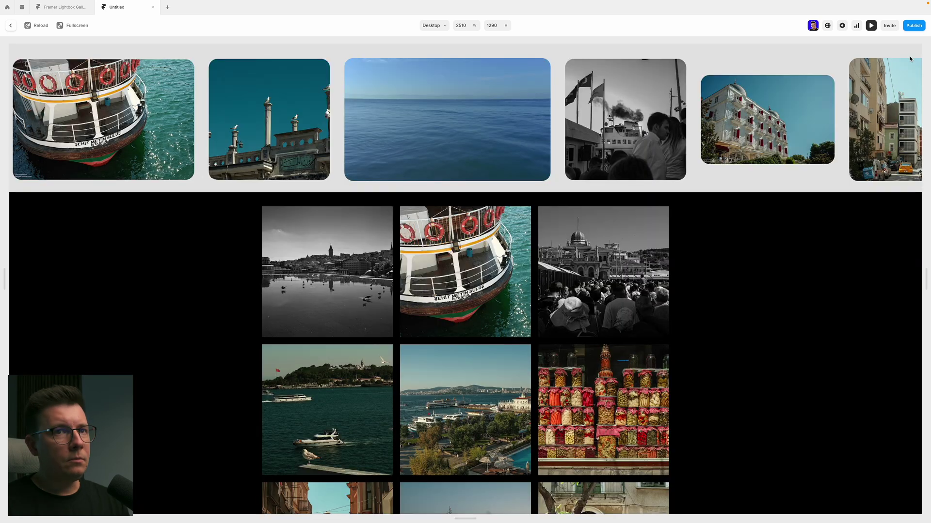
left_click(11, 25)
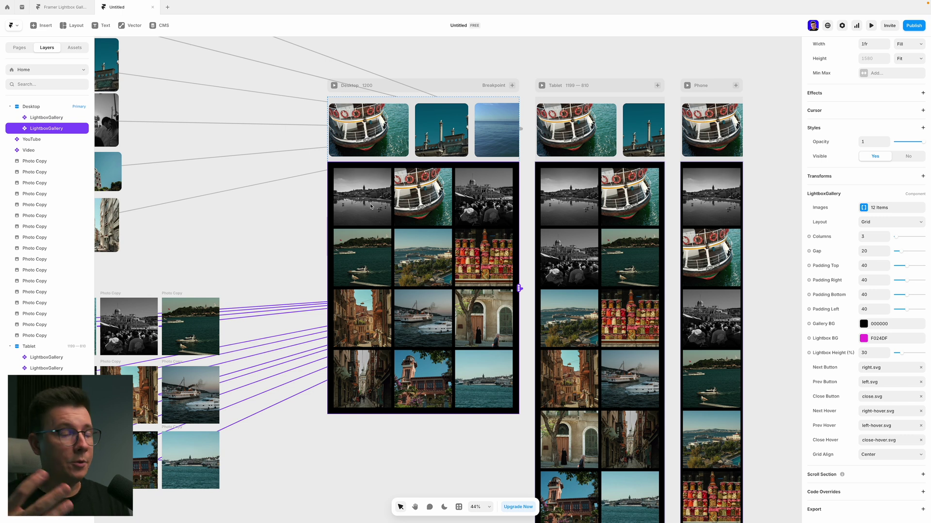
scroll(349, 237, "left", 5)
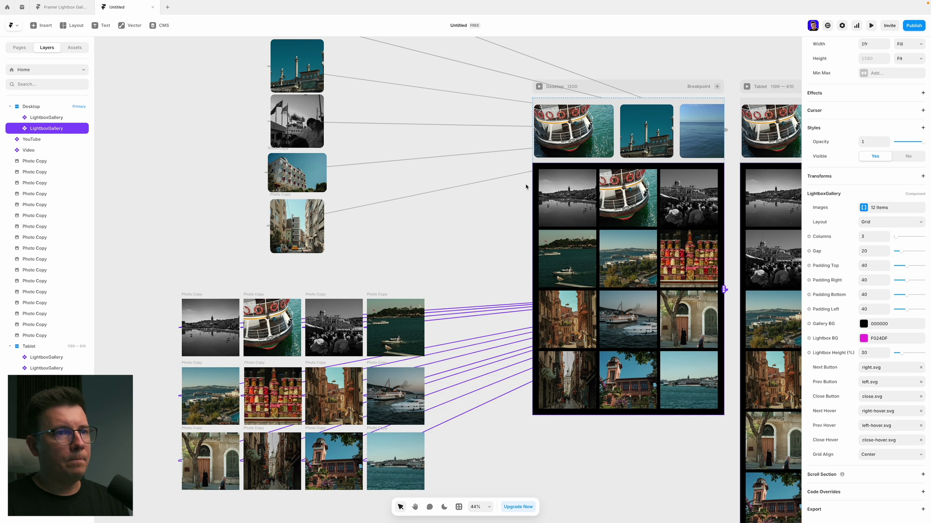
scroll(526, 187, "right", 2)
key("ctrl+p")
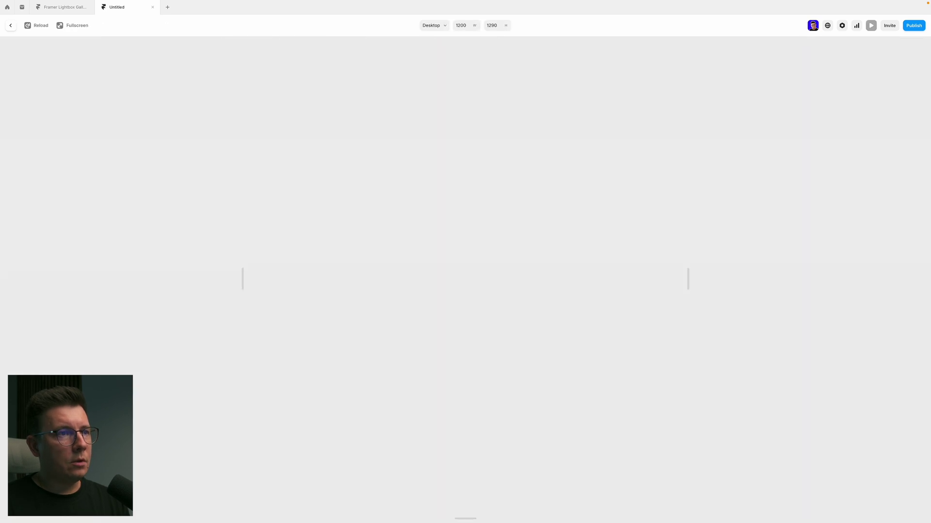
left_click(554, 254)
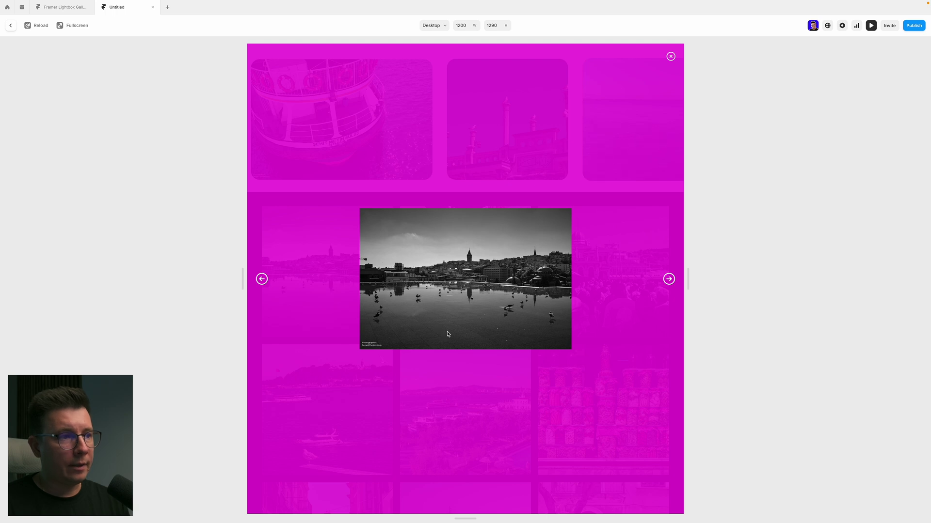
left_click(675, 59)
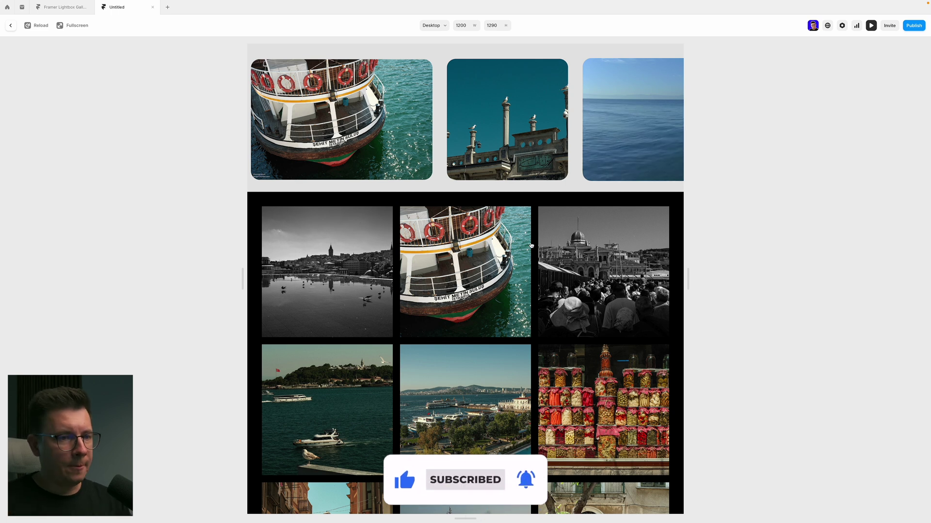
scroll(501, 320, "down", 1)
scroll(501, 320, "down", 3)
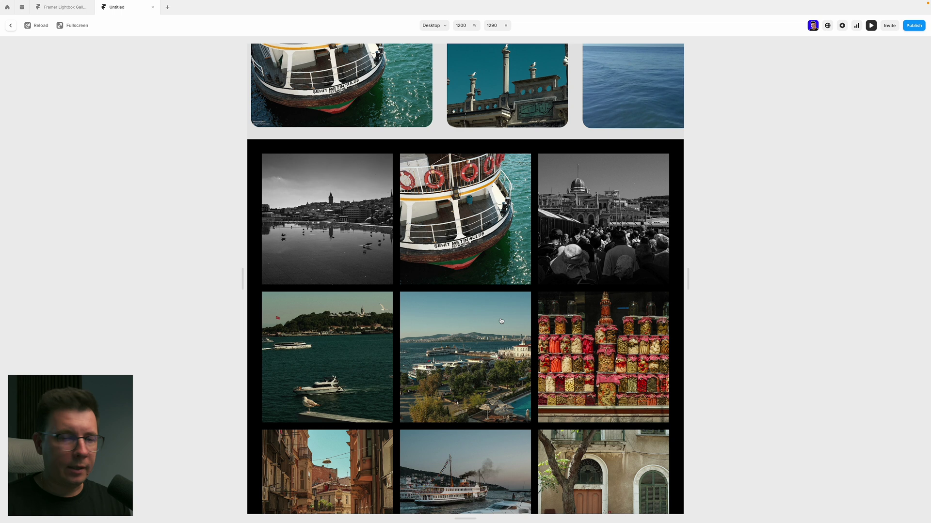
left_click(502, 320)
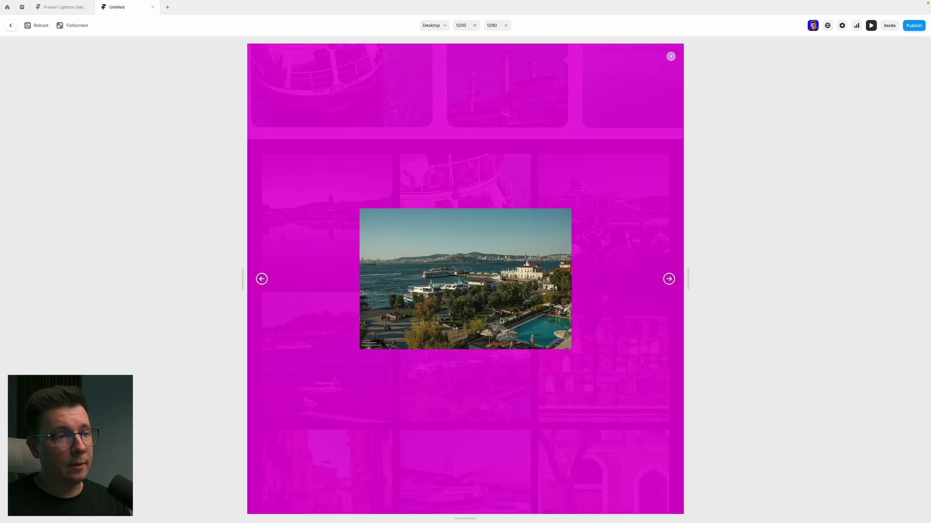
left_click(670, 63)
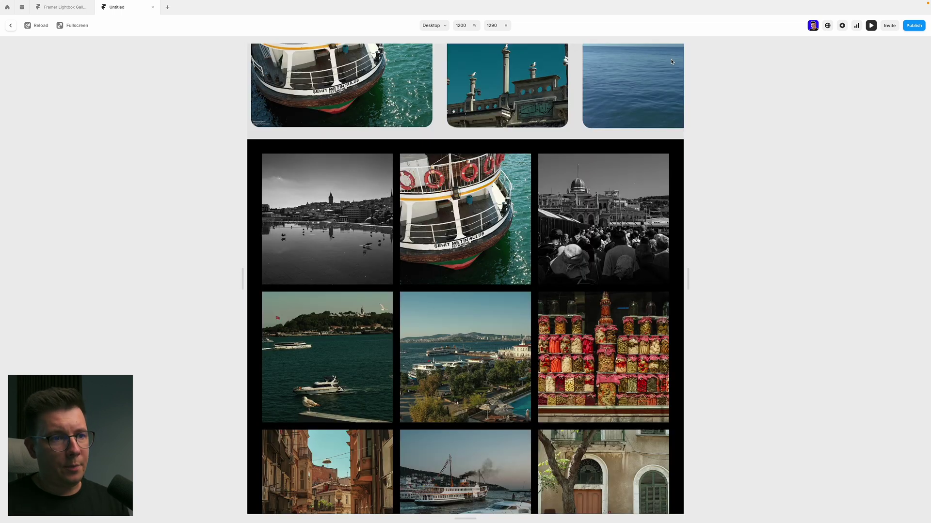